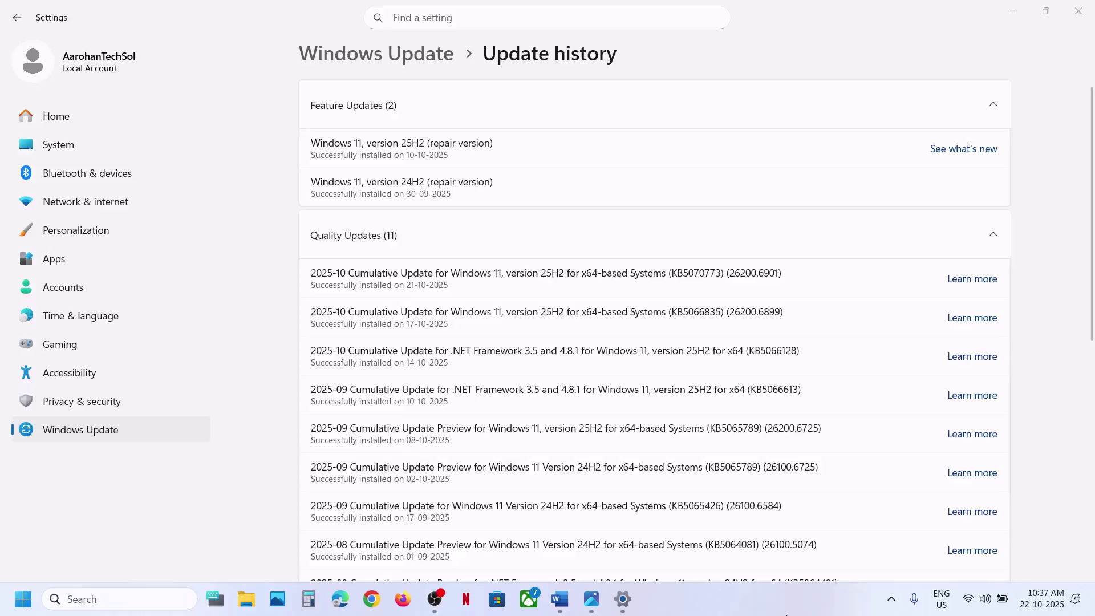
# Note KB5070773 in update history, review the 0x800f0983 error notes, and return to Windows Update
pyautogui.doubleClick(701, 274)
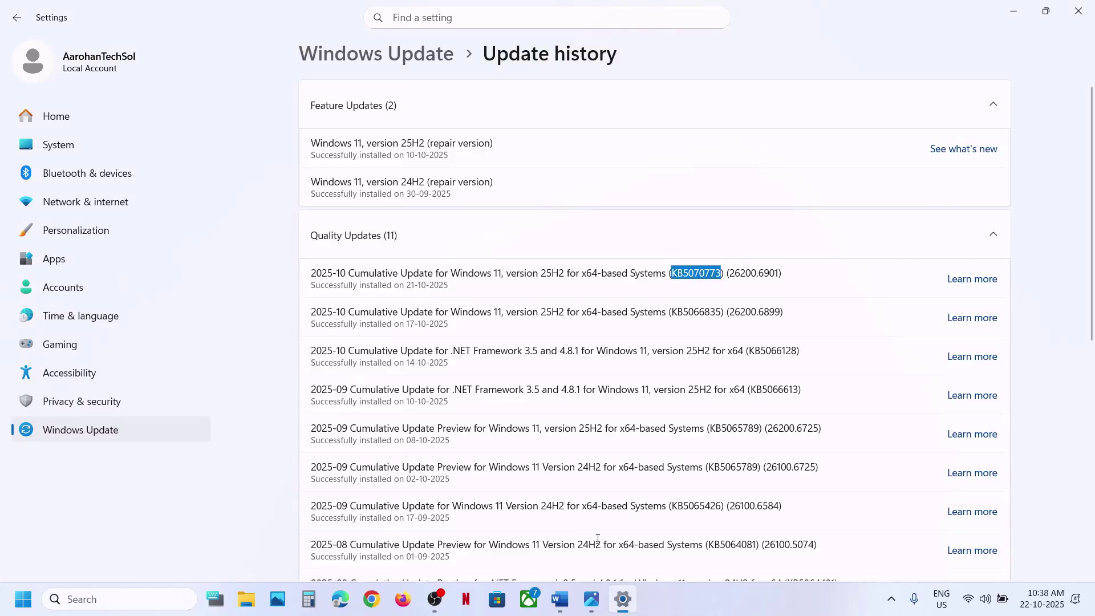
pyautogui.click(559, 599)
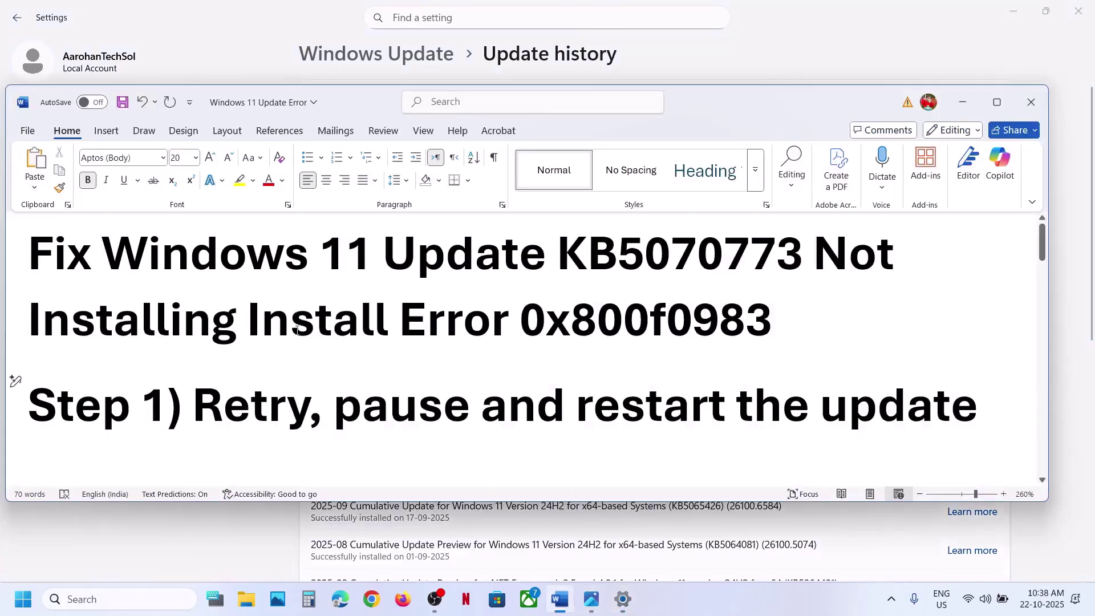
pyautogui.moveTo(246, 313); pyautogui.dragTo(711, 333)
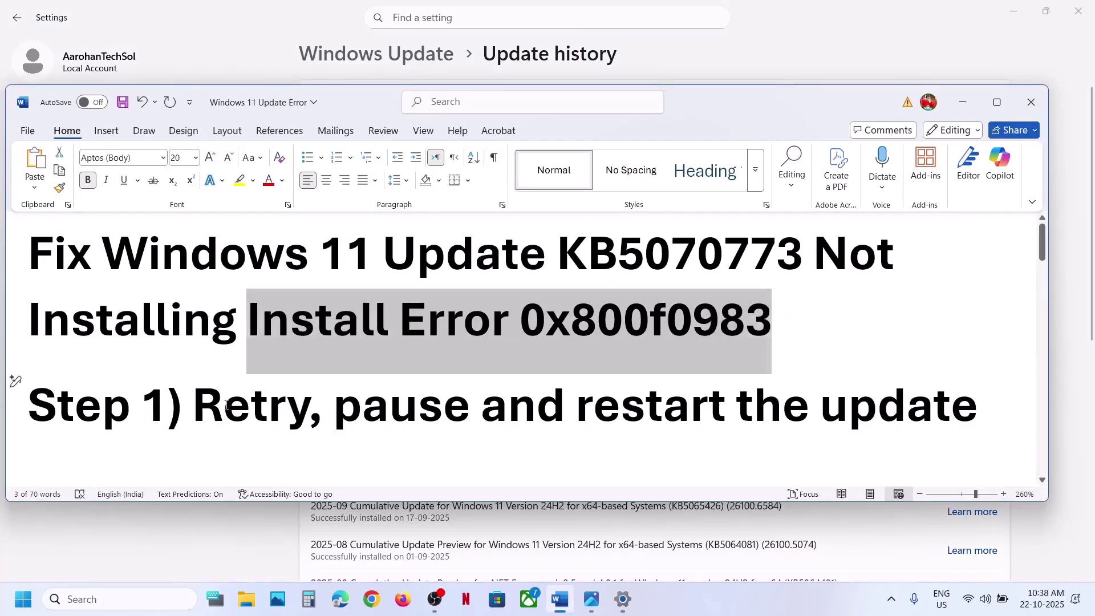
pyautogui.doubleClick(251, 406)
pyautogui.click(244, 569)
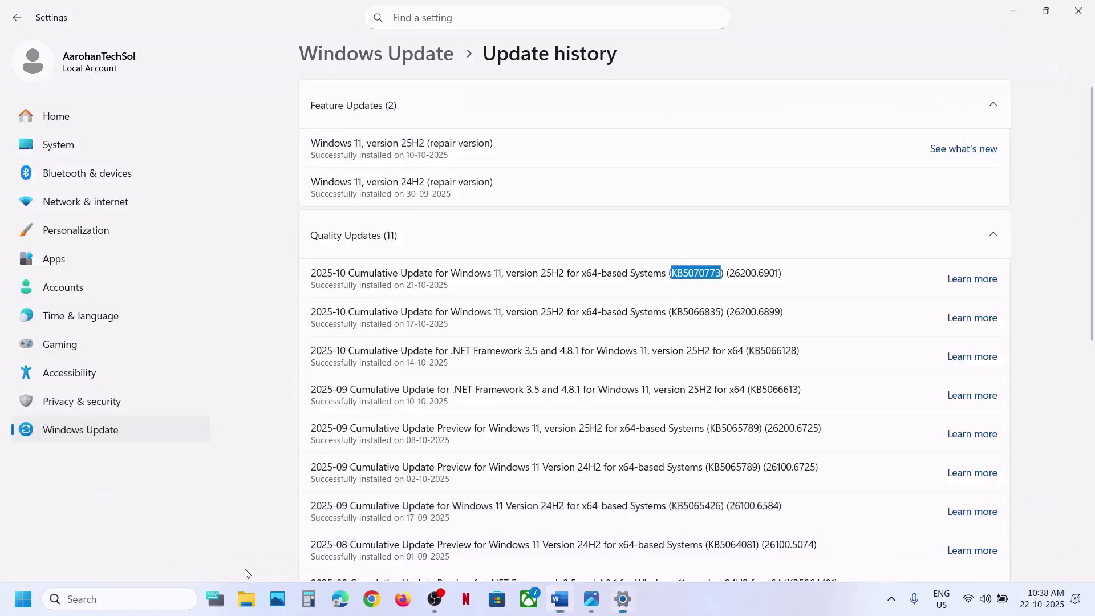
pyautogui.click(66, 435)
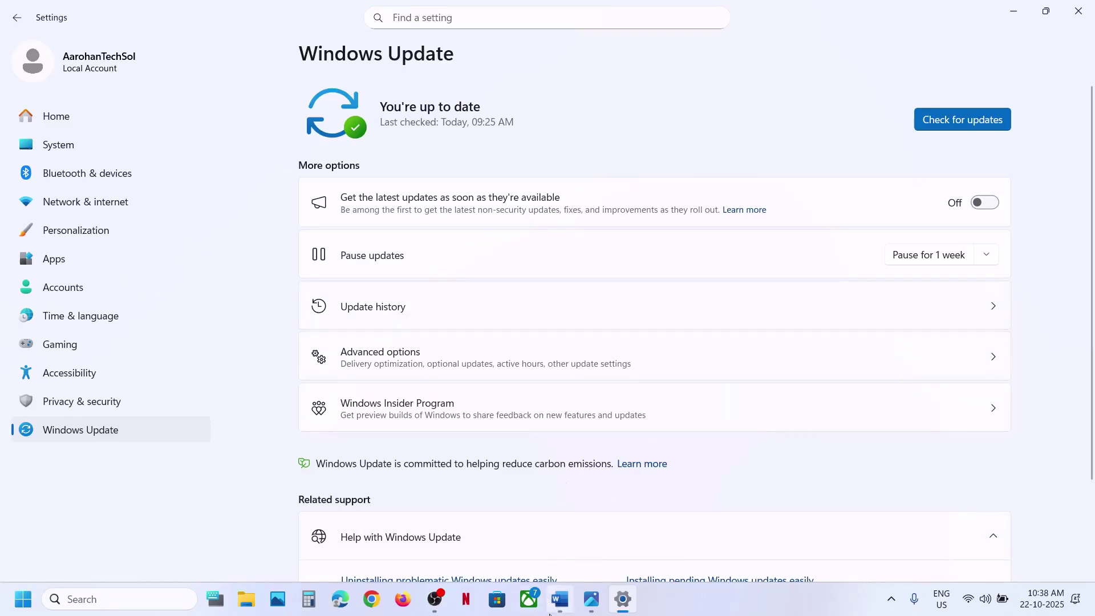
# Following Step 1 of the notes, pause updates for 1 week, then resume them
pyautogui.click(559, 599)
pyautogui.moveTo(335, 406); pyautogui.dragTo(978, 406)
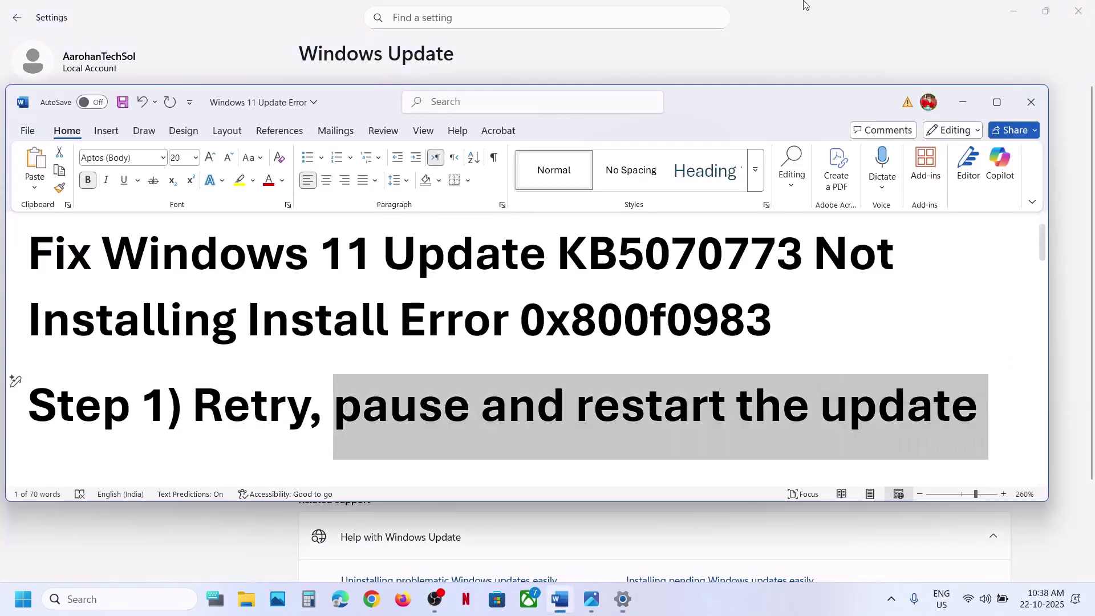
pyautogui.click(775, 66)
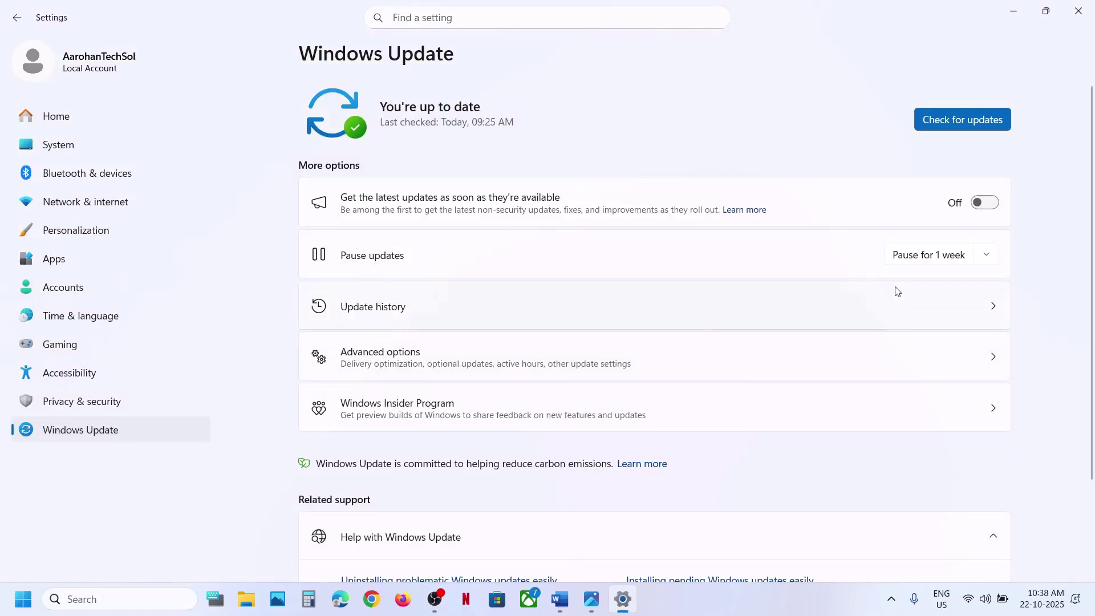
pyautogui.click(919, 256)
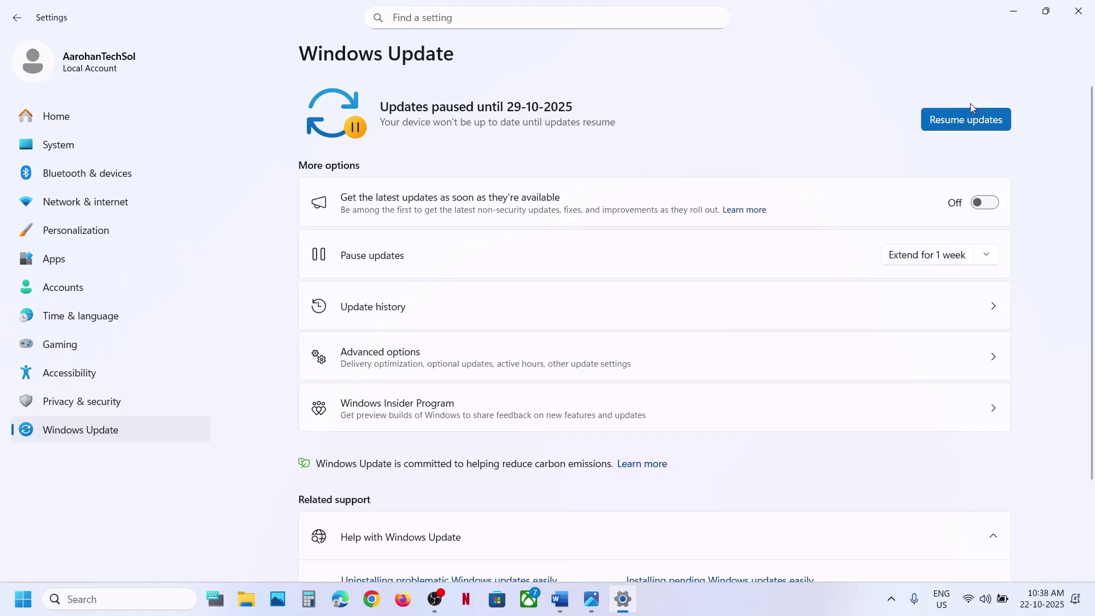
pyautogui.click(947, 121)
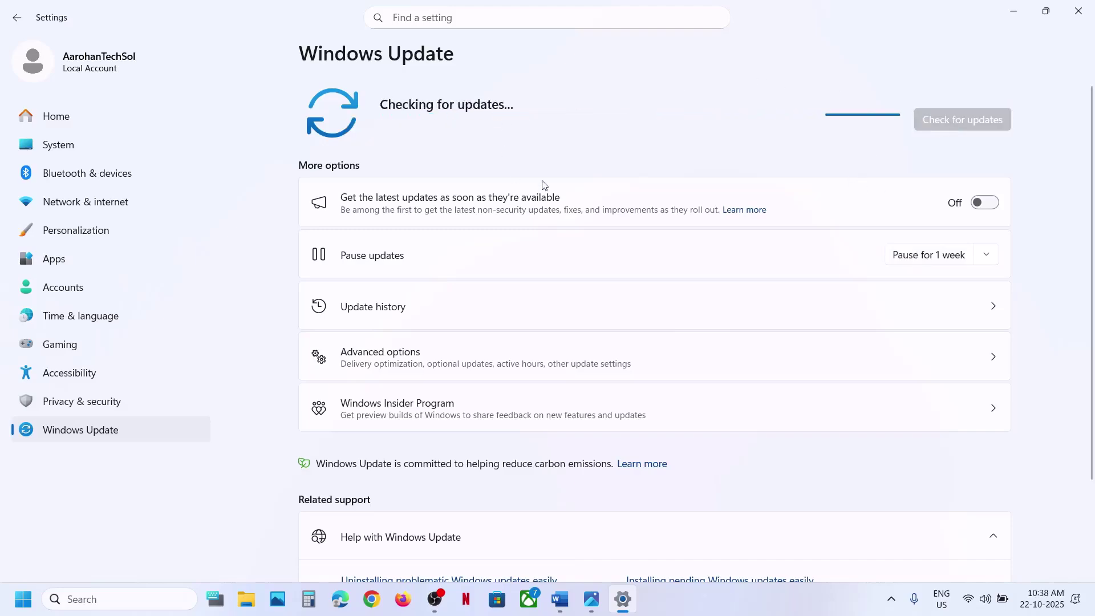
pyautogui.click(560, 599)
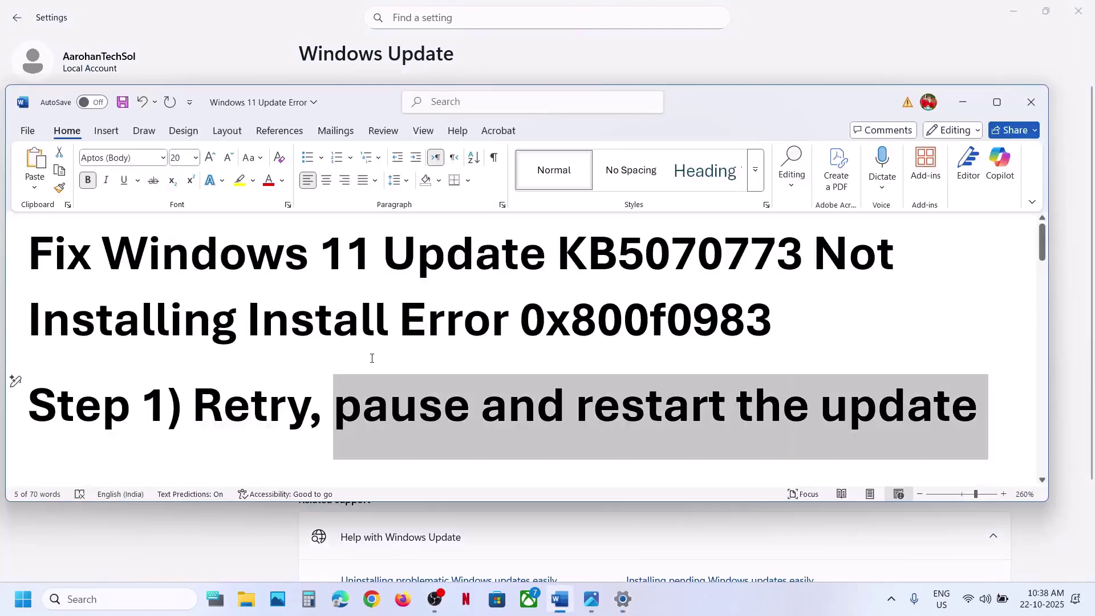
pyautogui.scroll(-5, 372, 358)
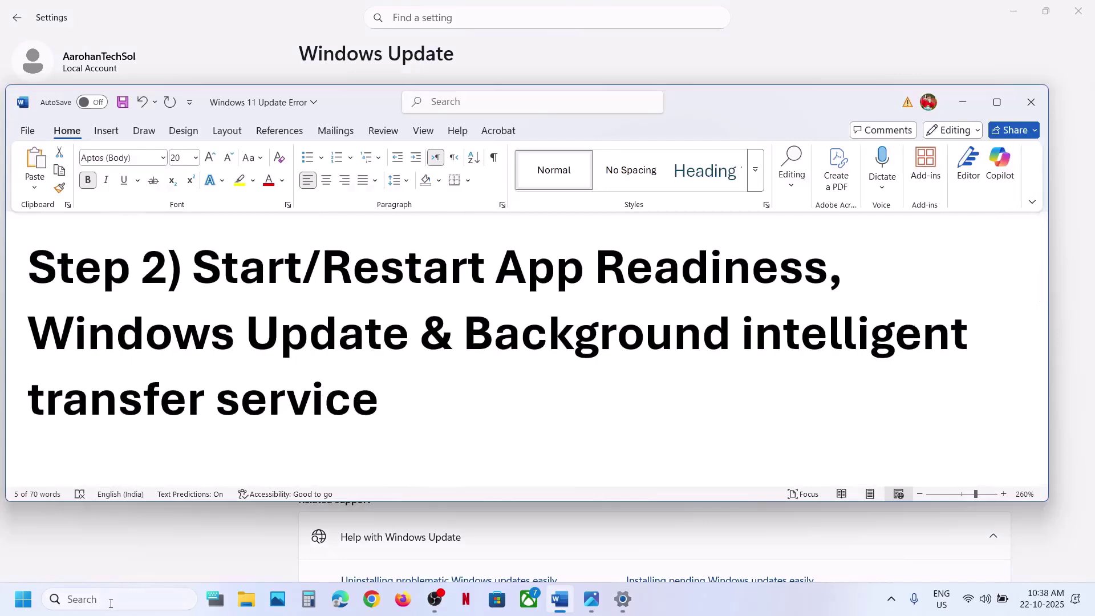
# Open Services, set App Readiness startup type to Automatic, and start the service
pyautogui.click(111, 604)
pyautogui.write('services')
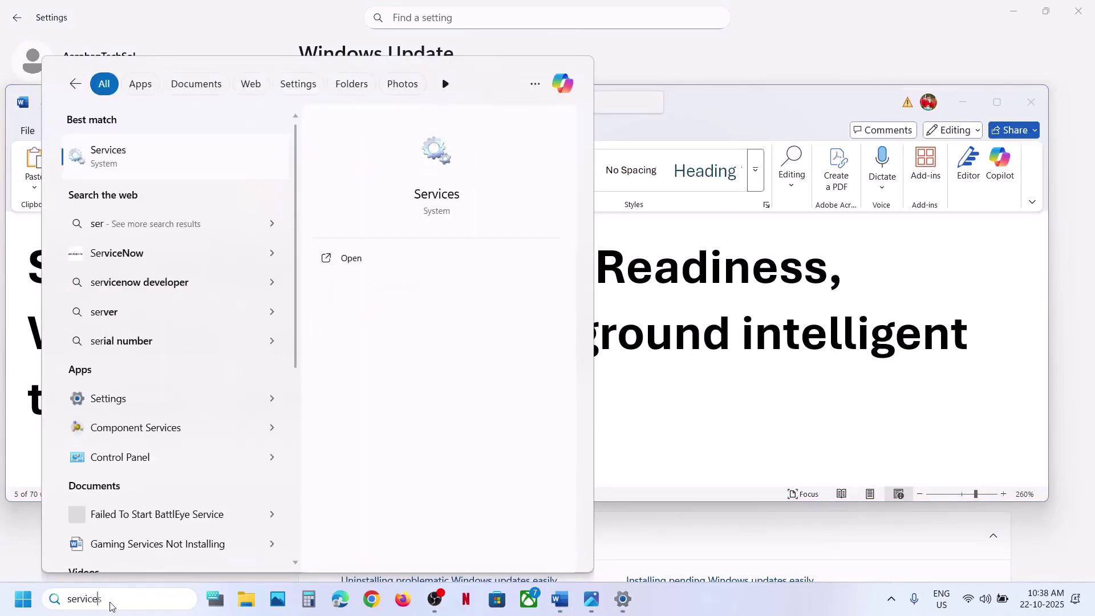
pyautogui.press('Escape')
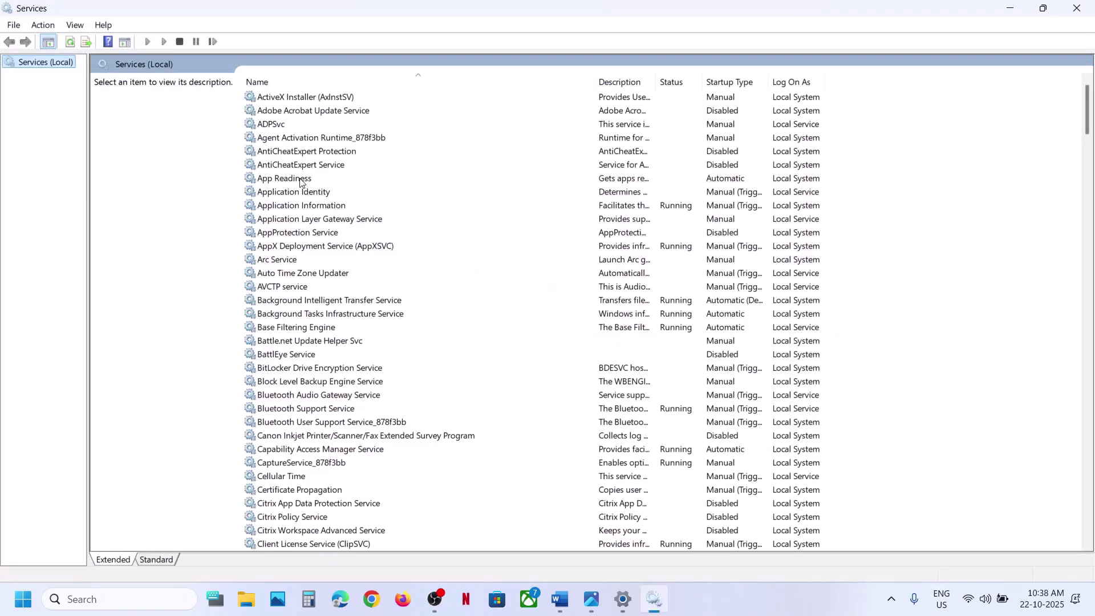
pyautogui.doubleClick(301, 182)
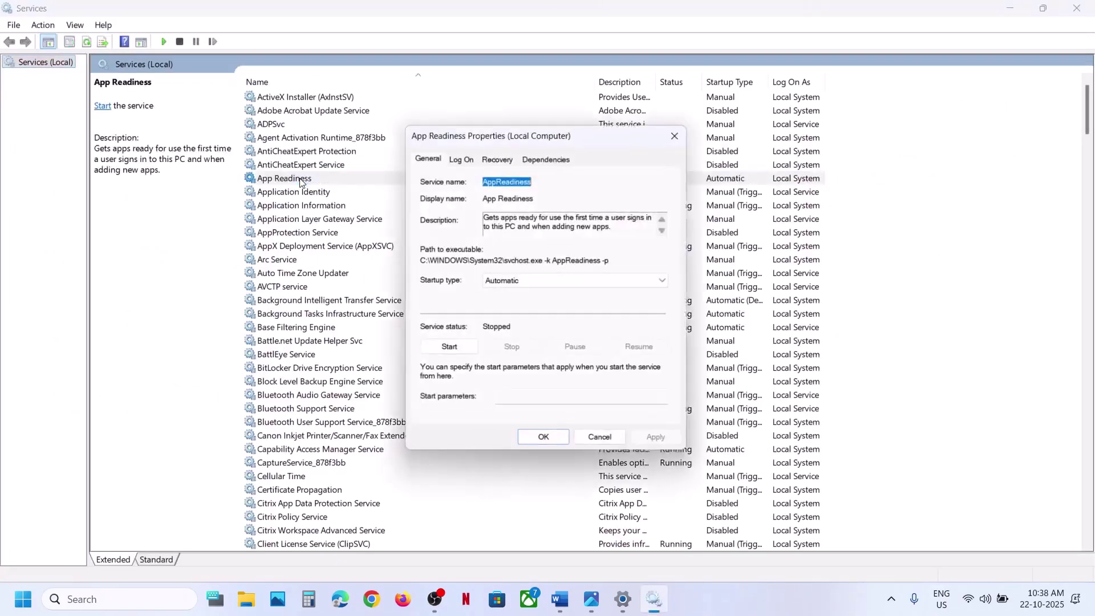
pyautogui.click(519, 283)
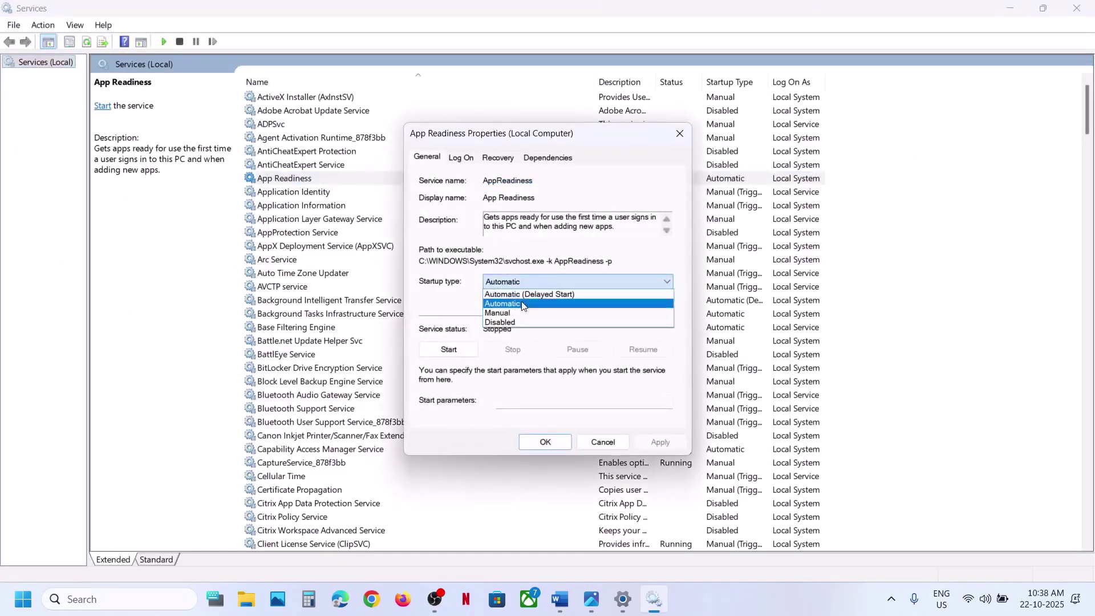
pyautogui.click(523, 304)
pyautogui.click(660, 443)
pyautogui.click(450, 347)
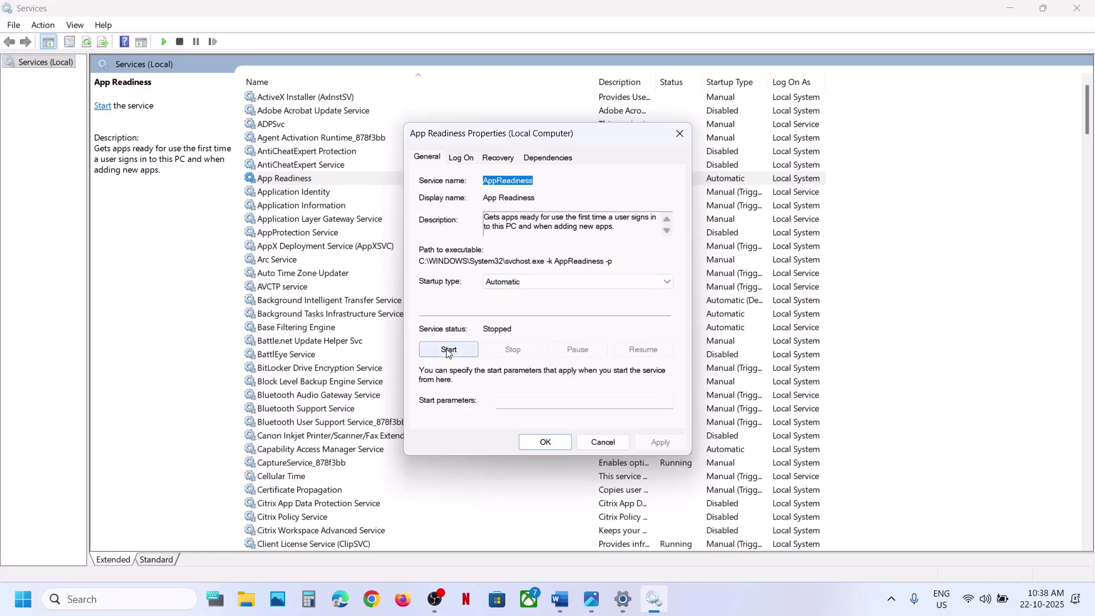
pyautogui.click(545, 443)
# Restart App Readiness, then jump to the services starting with W
pyautogui.rightClick(342, 183)
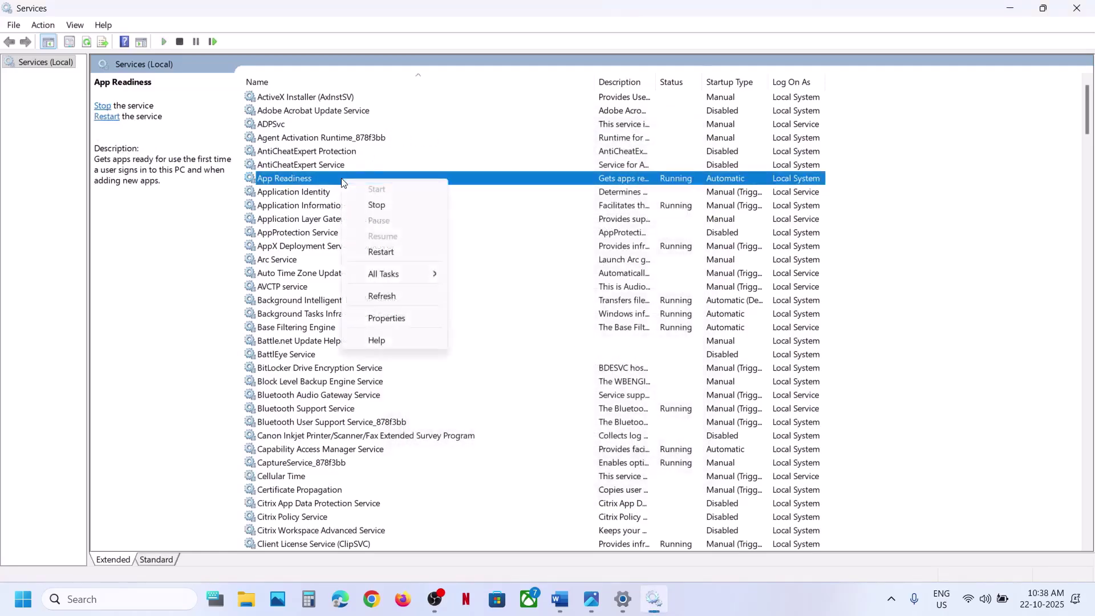
pyautogui.click(381, 253)
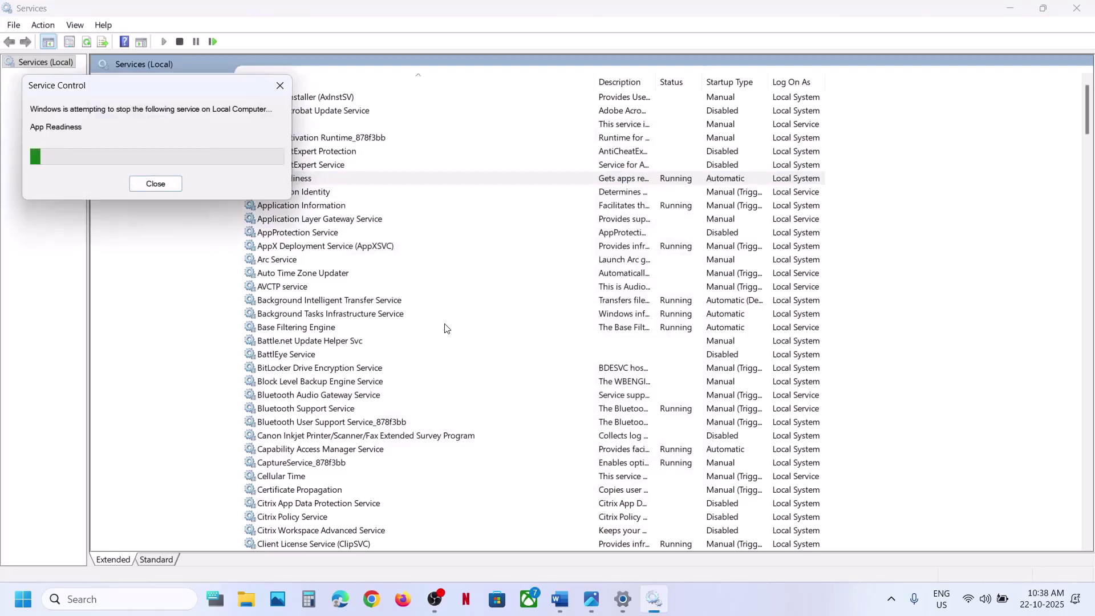
pyautogui.click(361, 423)
pyautogui.press('w')
pyautogui.scroll(-7, 360, 427)
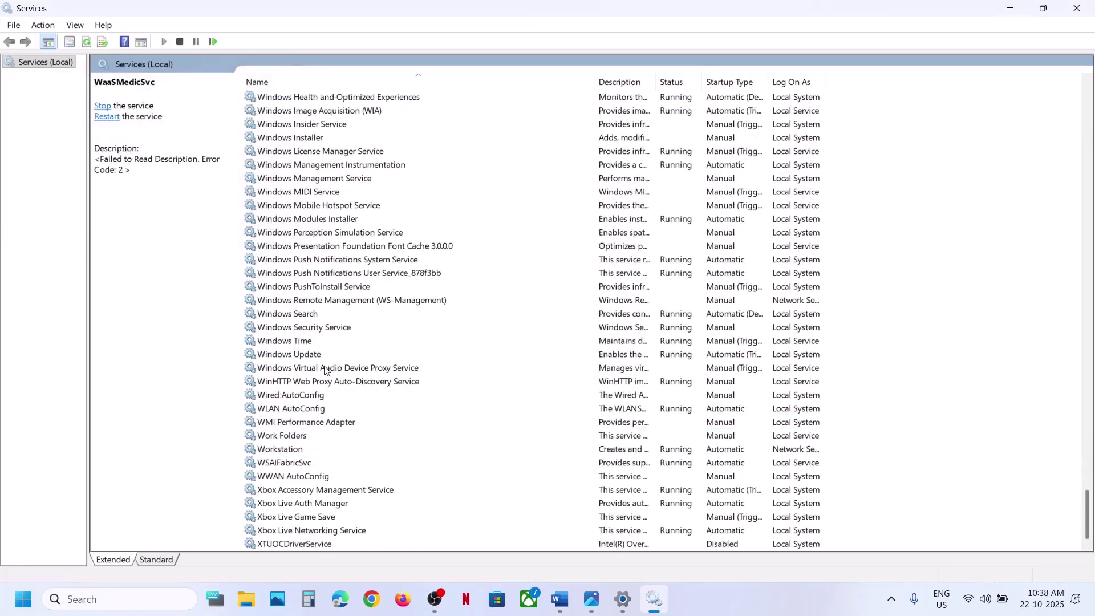
# Keep the Windows Update service on Automatic startup and restart it
pyautogui.doubleClick(306, 355)
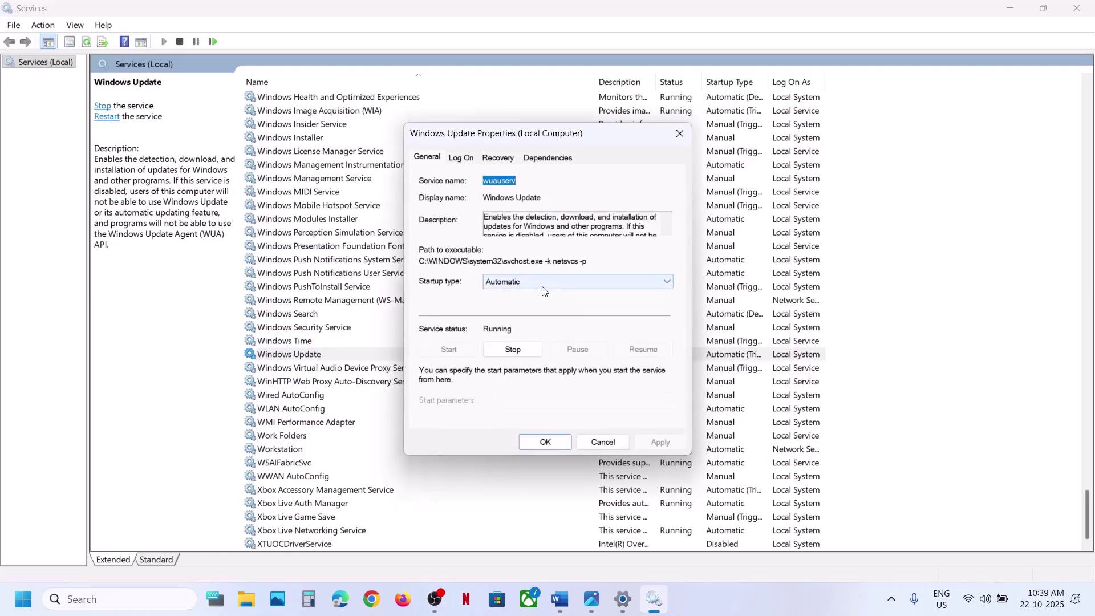
pyautogui.click(542, 291)
pyautogui.click(527, 305)
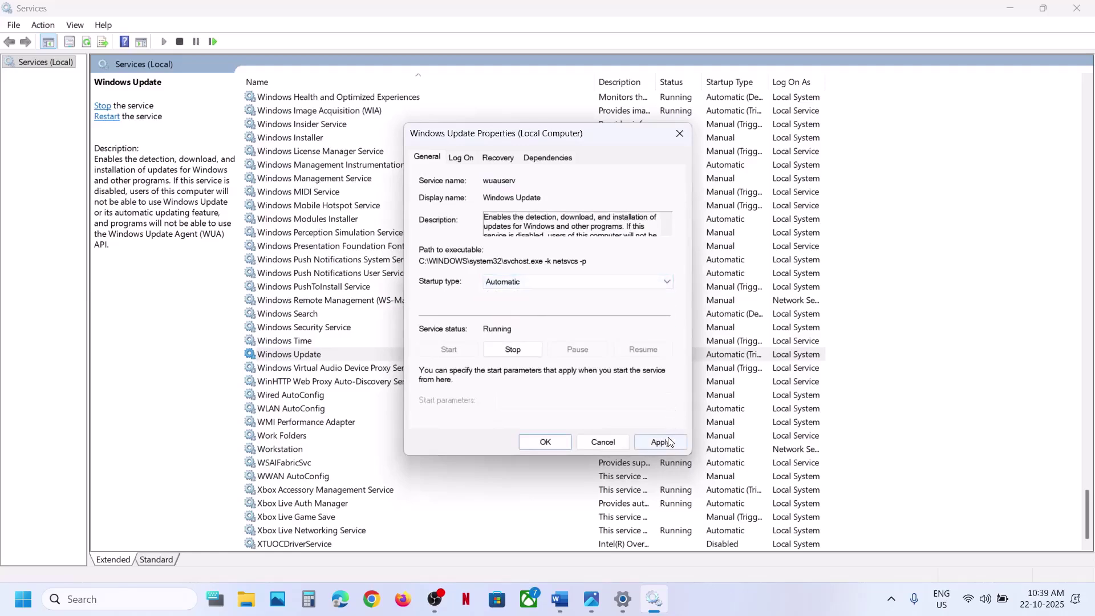
pyautogui.click(667, 442)
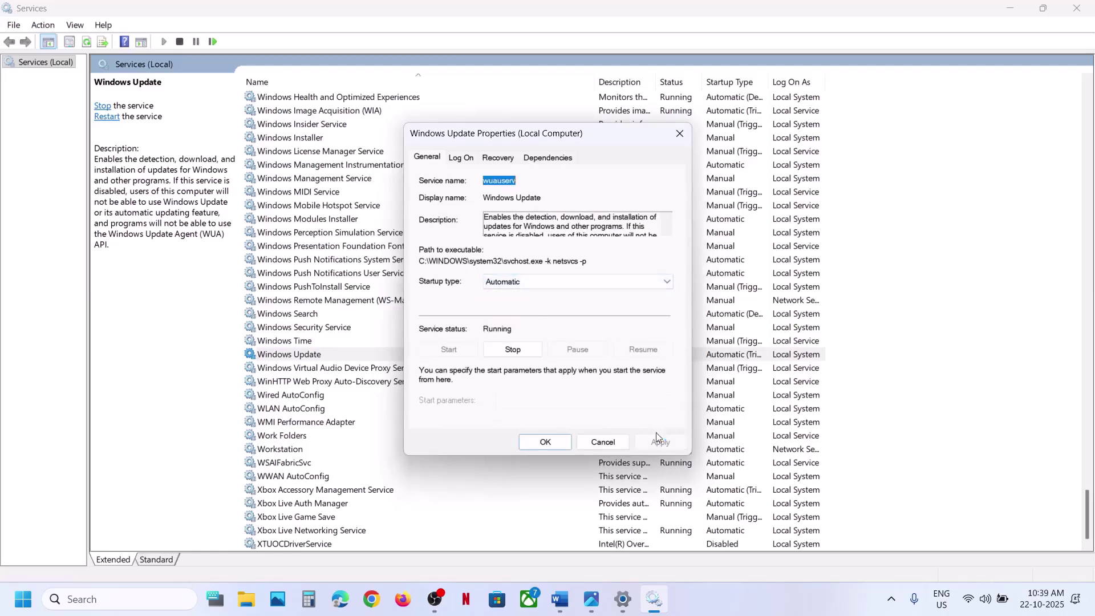
pyautogui.click(560, 446)
pyautogui.rightClick(322, 359)
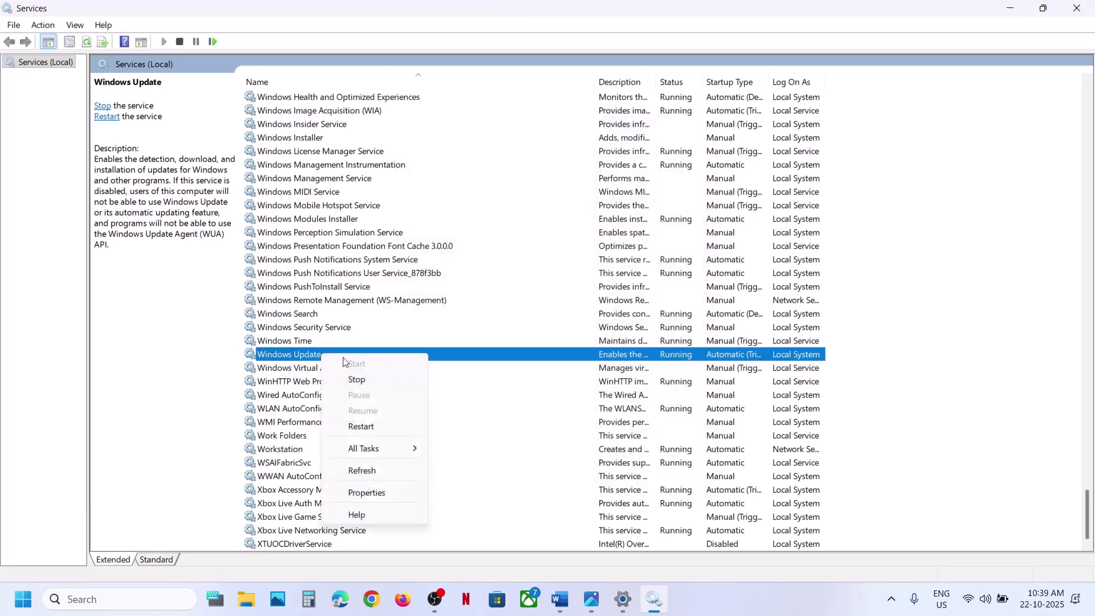
pyautogui.click(363, 426)
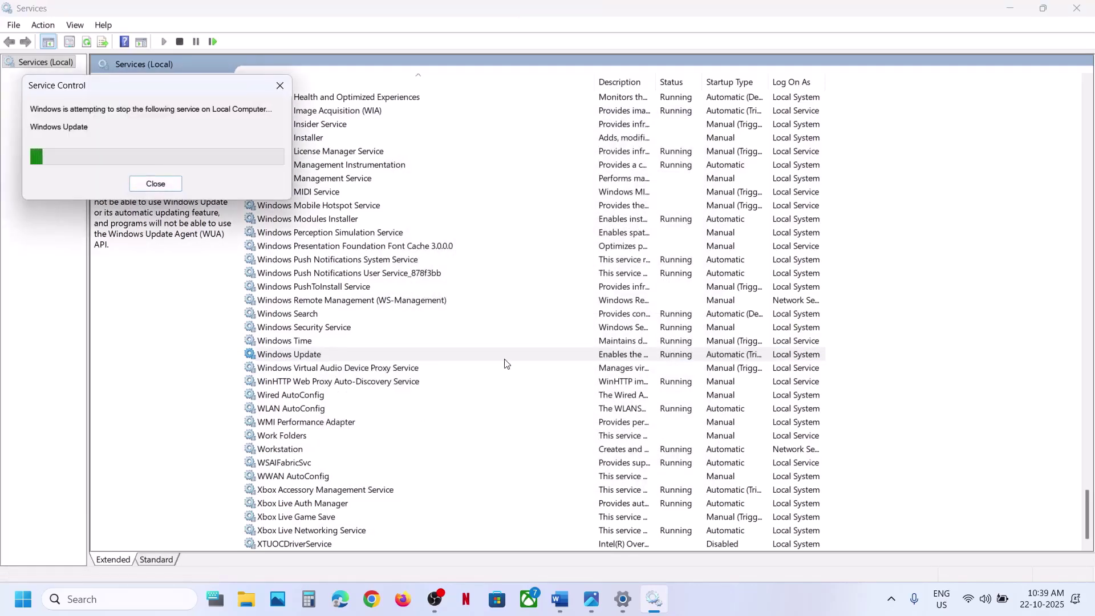
# Change Background Intelligent Transfer Service from delayed to plain Automatic startup and restart it
pyautogui.click(367, 313)
pyautogui.press('b')
pyautogui.scroll(5, 367, 312)
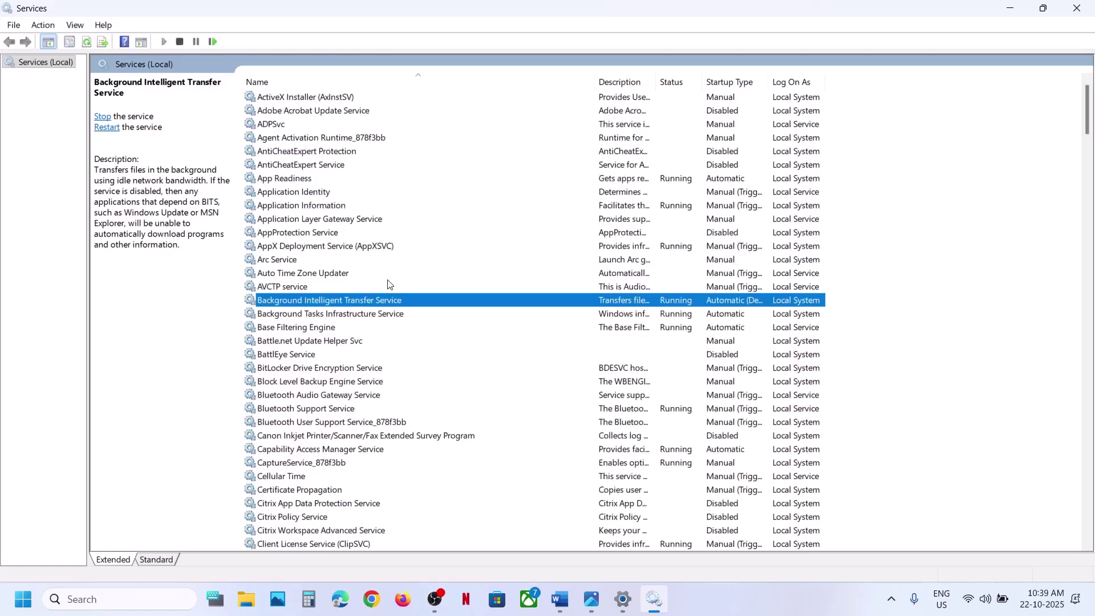
pyautogui.doubleClick(375, 294)
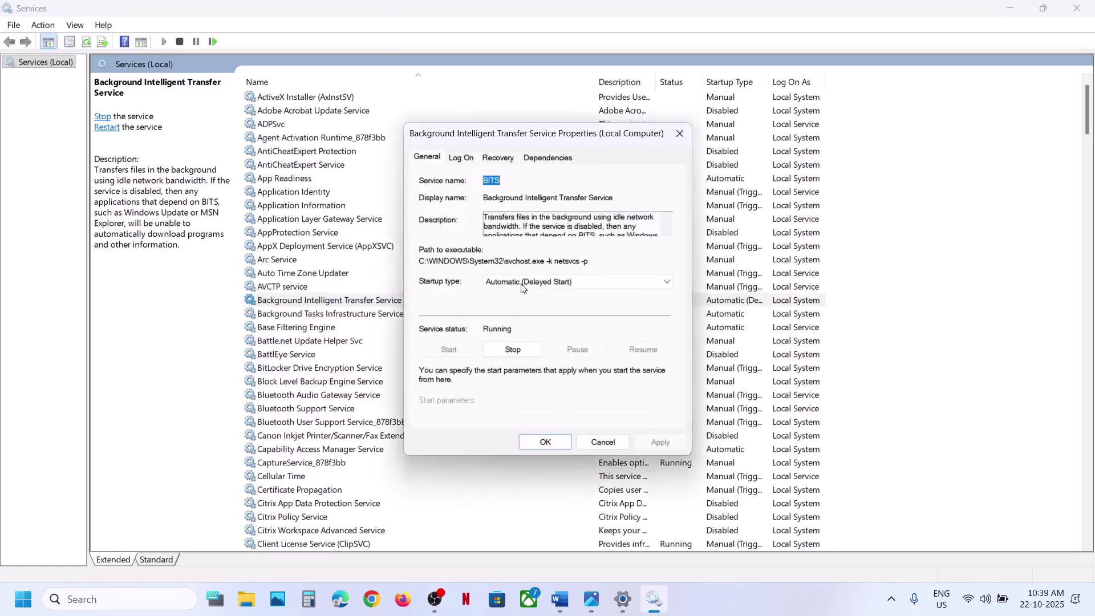
pyautogui.click(521, 282)
pyautogui.click(521, 301)
pyautogui.click(650, 446)
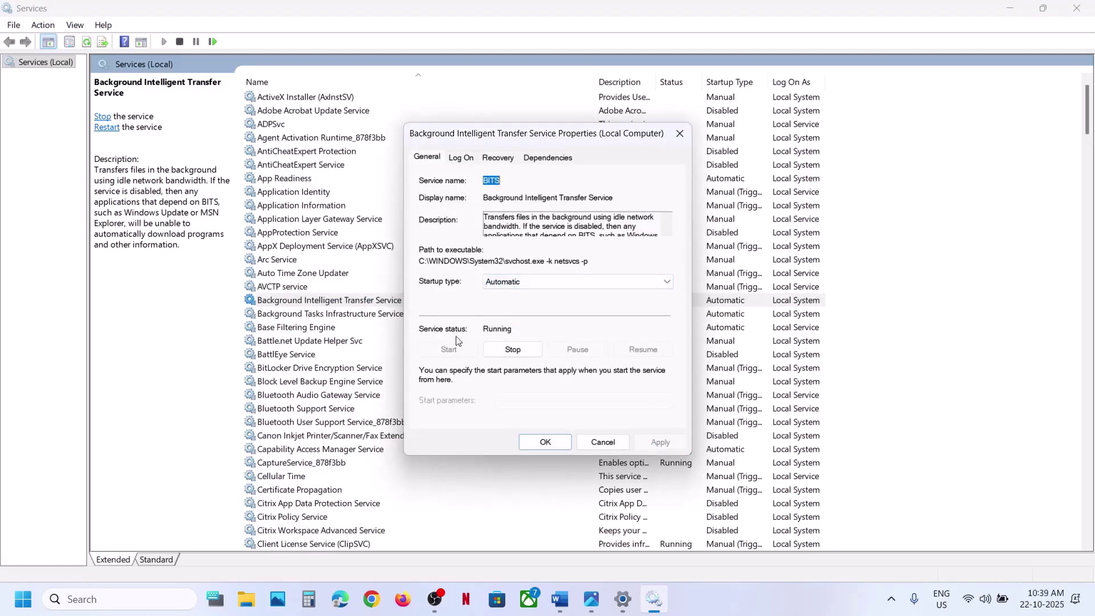
pyautogui.click(539, 444)
pyautogui.rightClick(358, 300)
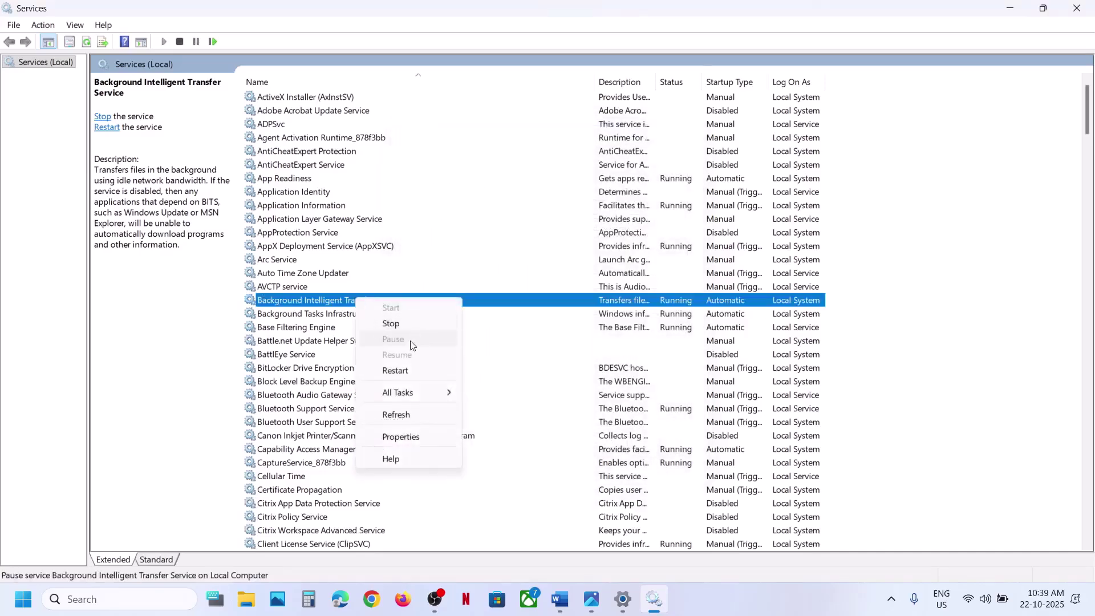
pyautogui.click(399, 370)
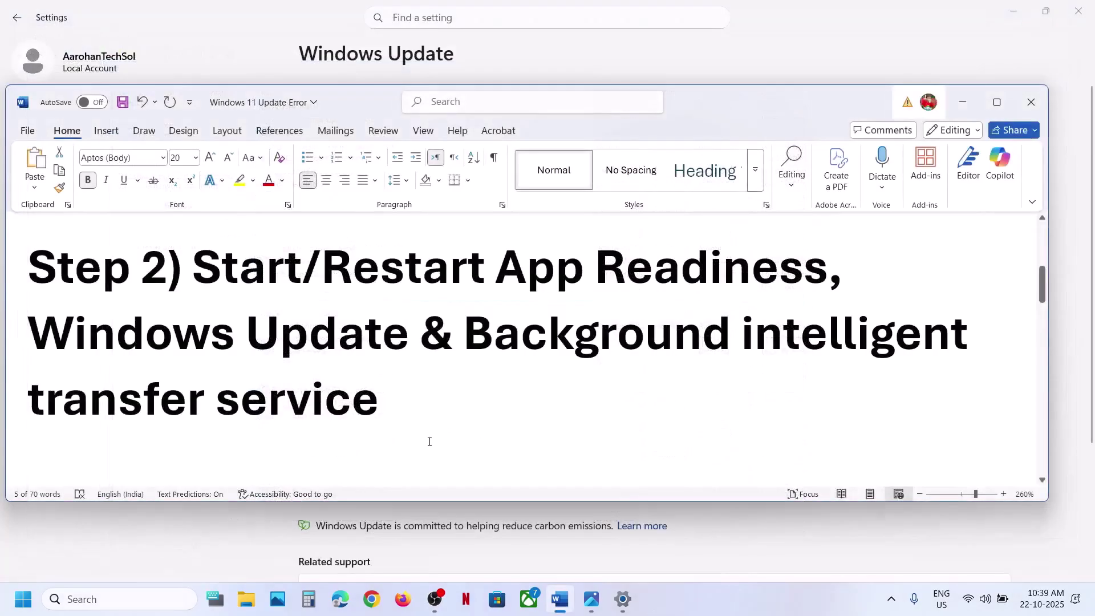
# Maximize the Word notes and launch Command Prompt as administrator
pyautogui.scroll(-3, 430, 441)
pyautogui.scroll(-3, 429, 441)
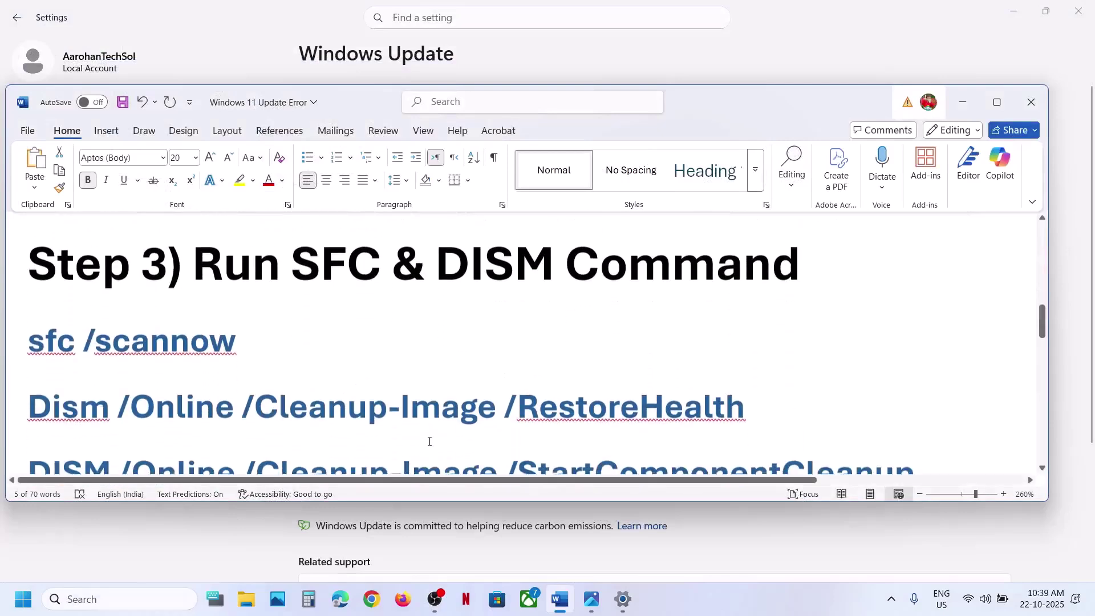
pyautogui.click(997, 102)
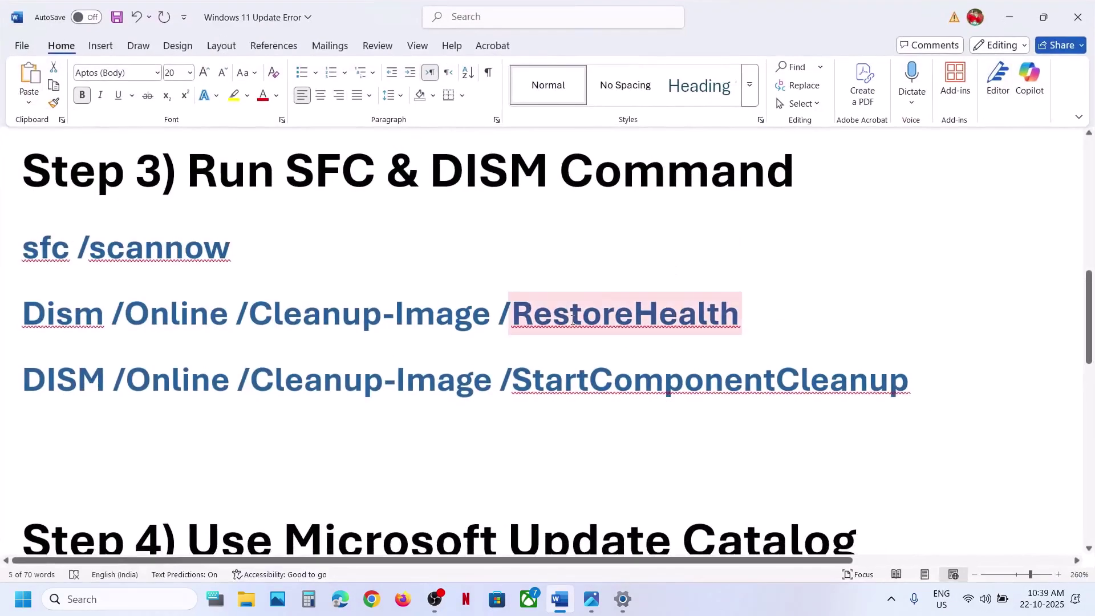
pyautogui.click(120, 606)
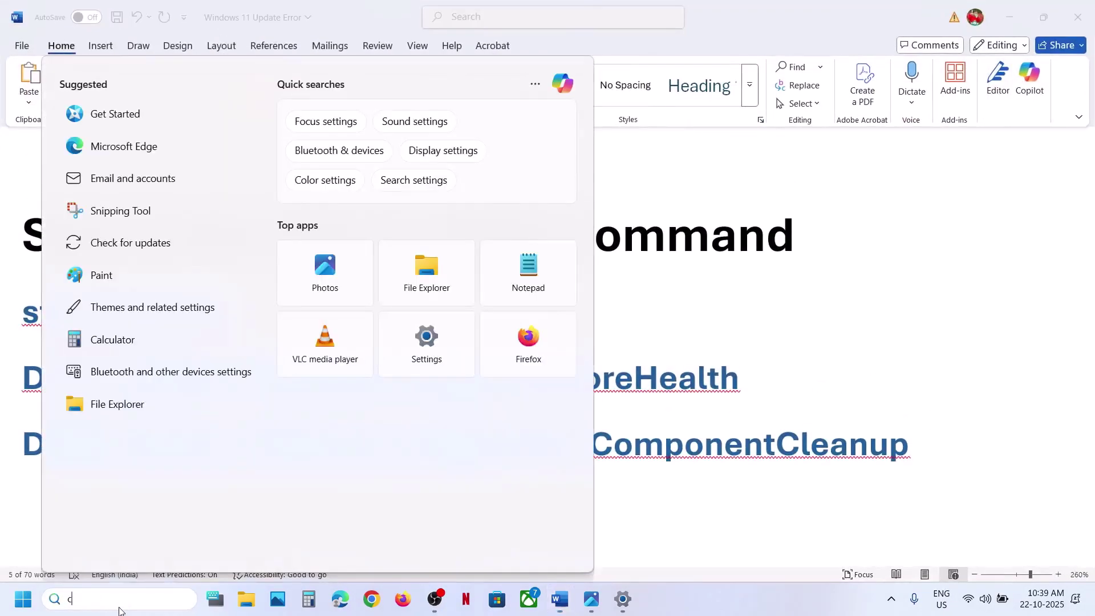
pyautogui.write('cmd')
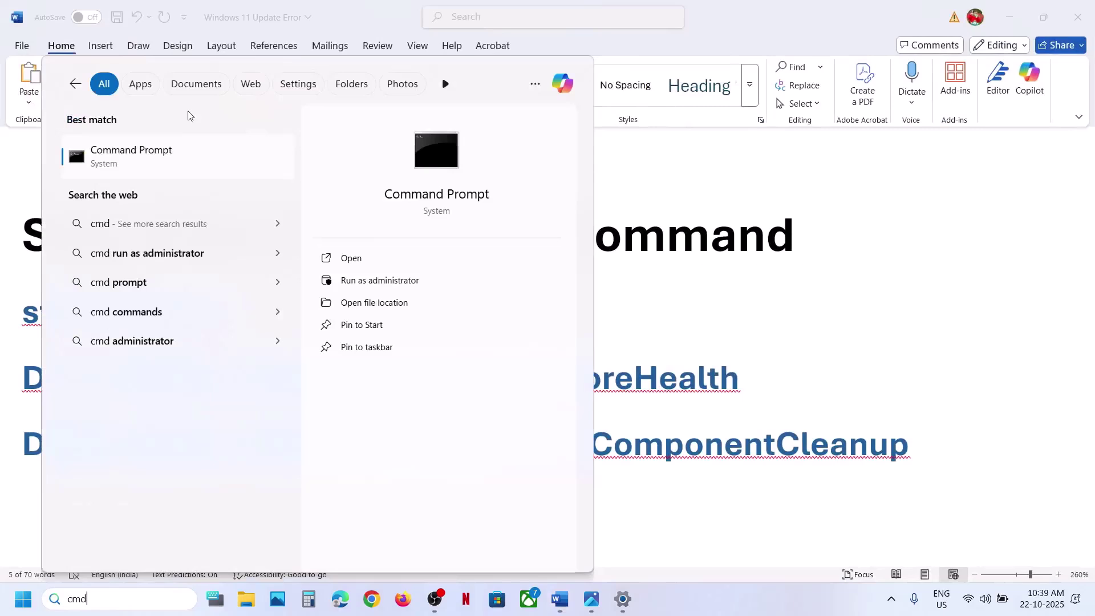
pyautogui.rightClick(130, 171)
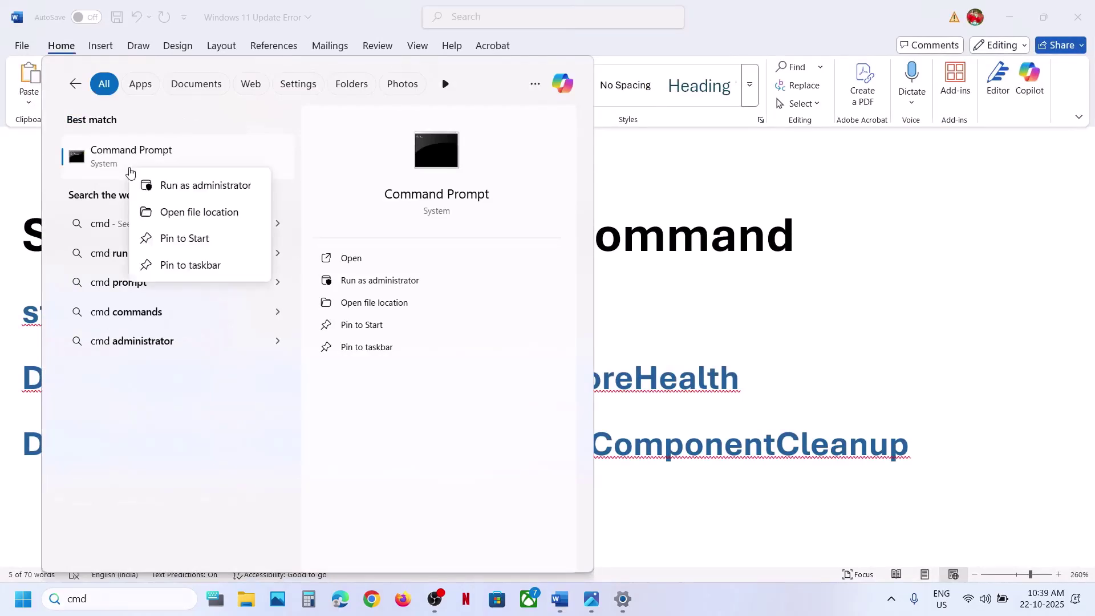
pyautogui.click(206, 188)
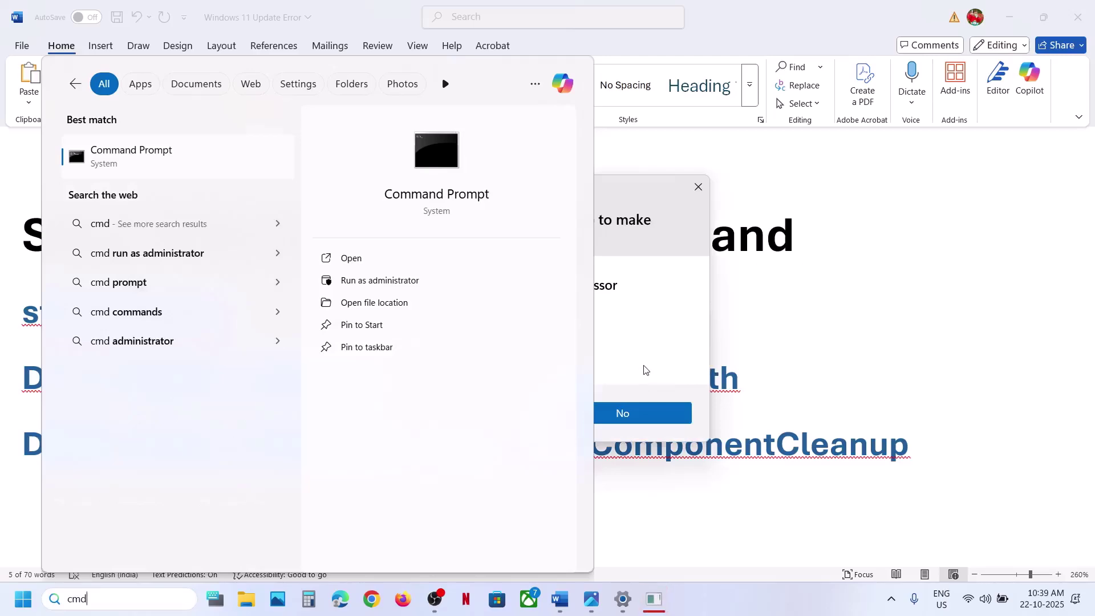
pyautogui.click(465, 420)
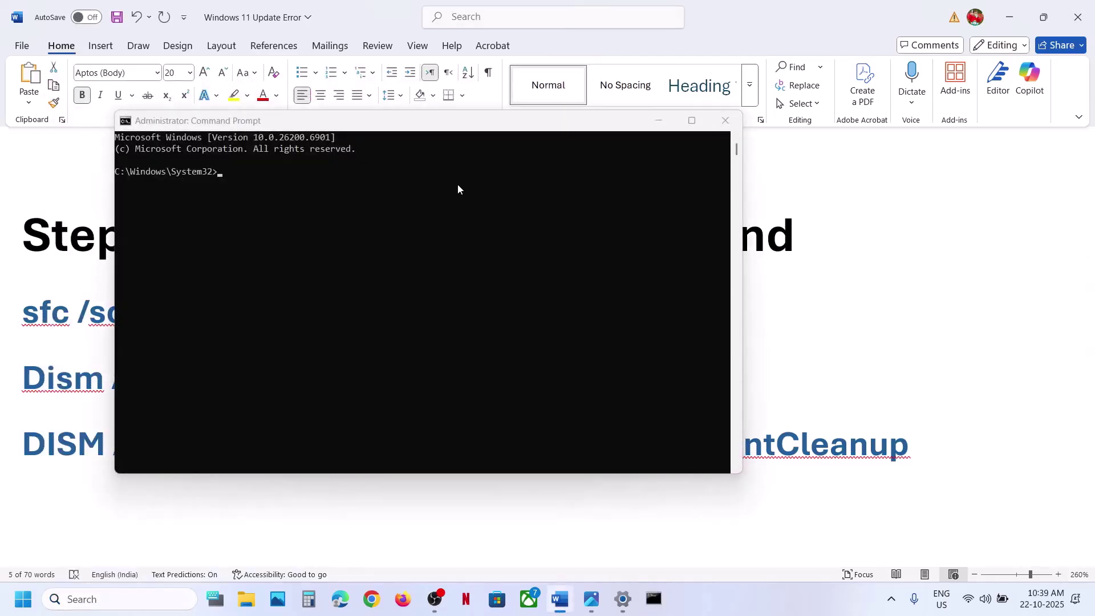
pyautogui.moveTo(398, 122); pyautogui.dragTo(615, 122)
# Copy sfc /scannow from the notes and run it in the admin Command Prompt
pyautogui.click(196, 293)
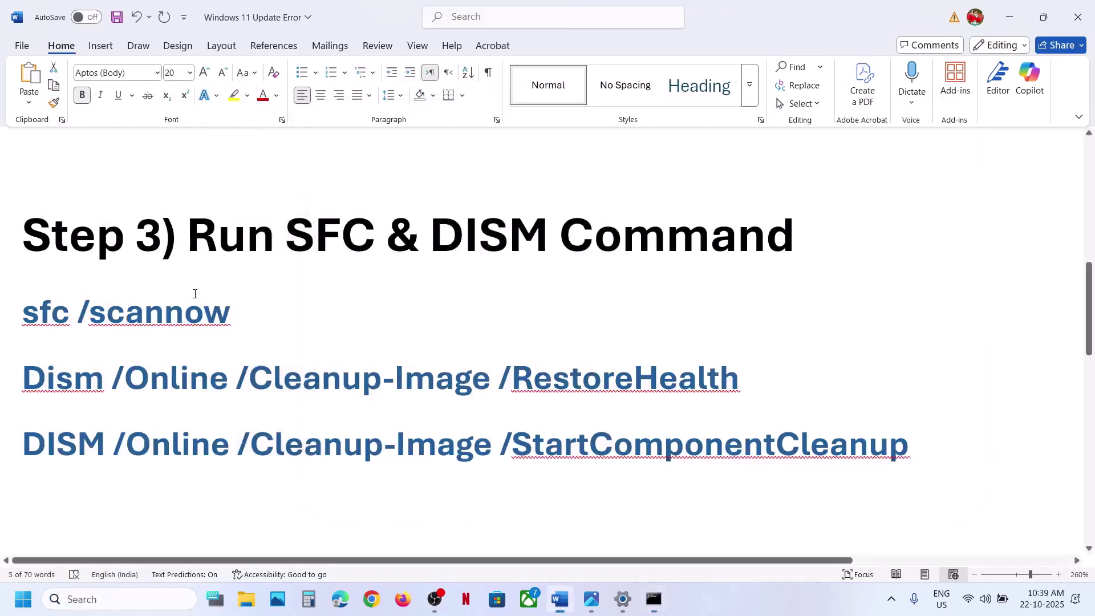
pyautogui.doubleClick(167, 319)
pyautogui.tripleClick(166, 319)
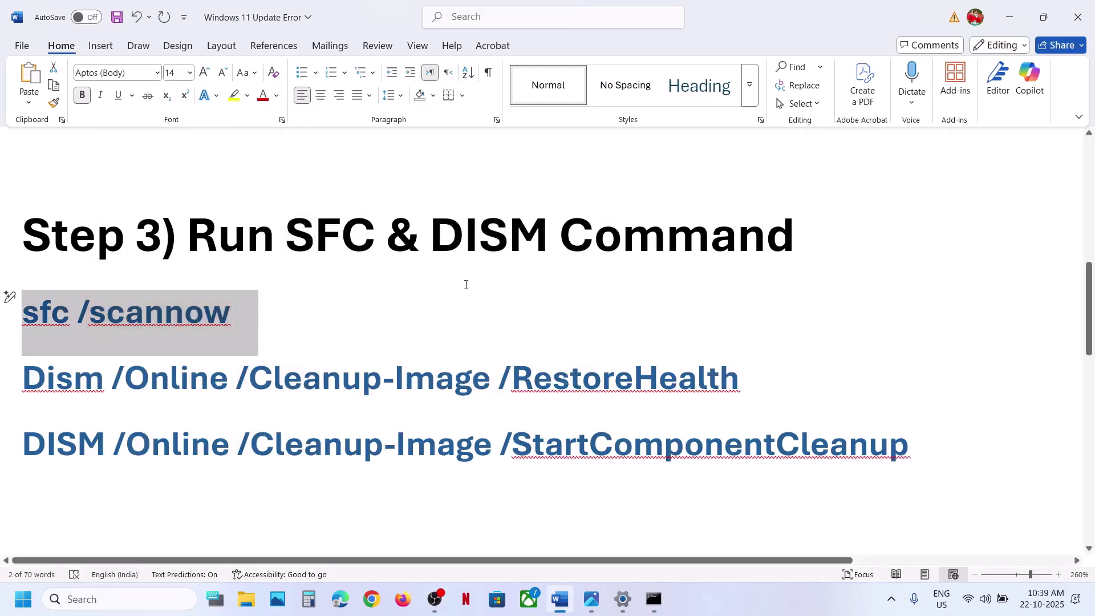
pyautogui.hotkey('ctrl', 'c')
pyautogui.hotkey('alt', 'Tab')
pyautogui.hotkey('ctrl', 'v')
pyautogui.press('Return')
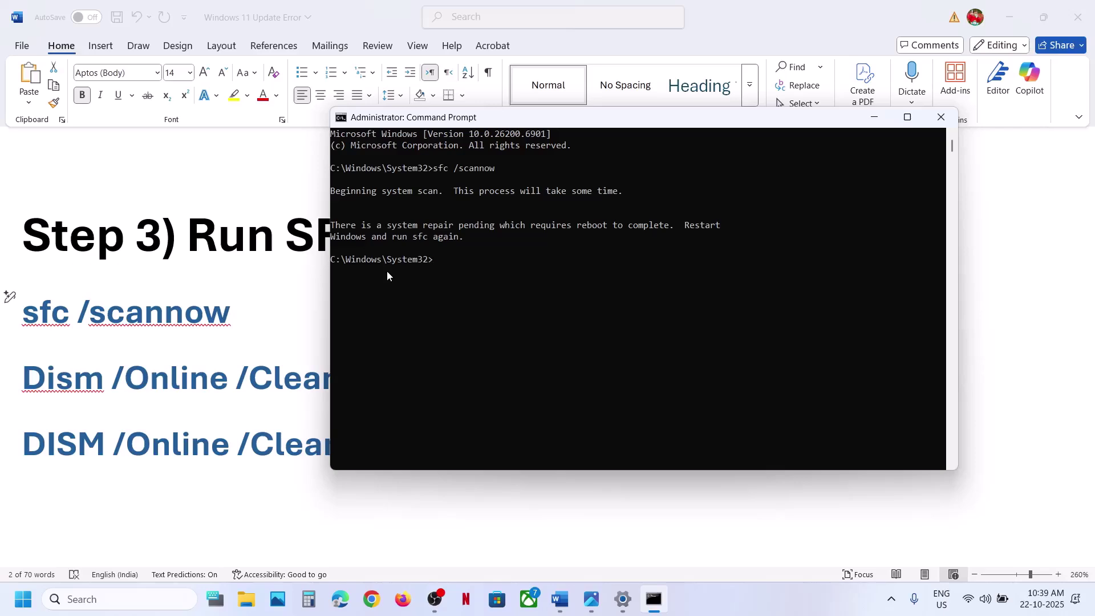
# Copy Dism /Online /Cleanup-Image /RestoreHealth from the notes and run it in the prompt
pyautogui.hotkey('alt', 'Tab')
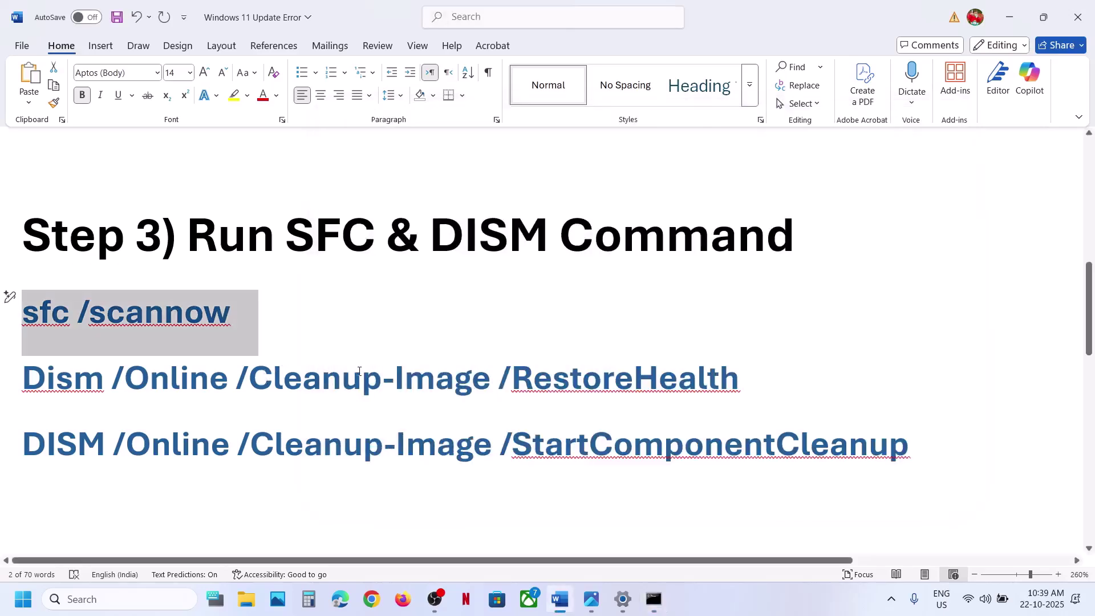
pyautogui.tripleClick(358, 370)
pyautogui.hotkey('ctrl', 'c')
pyautogui.hotkey('alt', 'Tab')
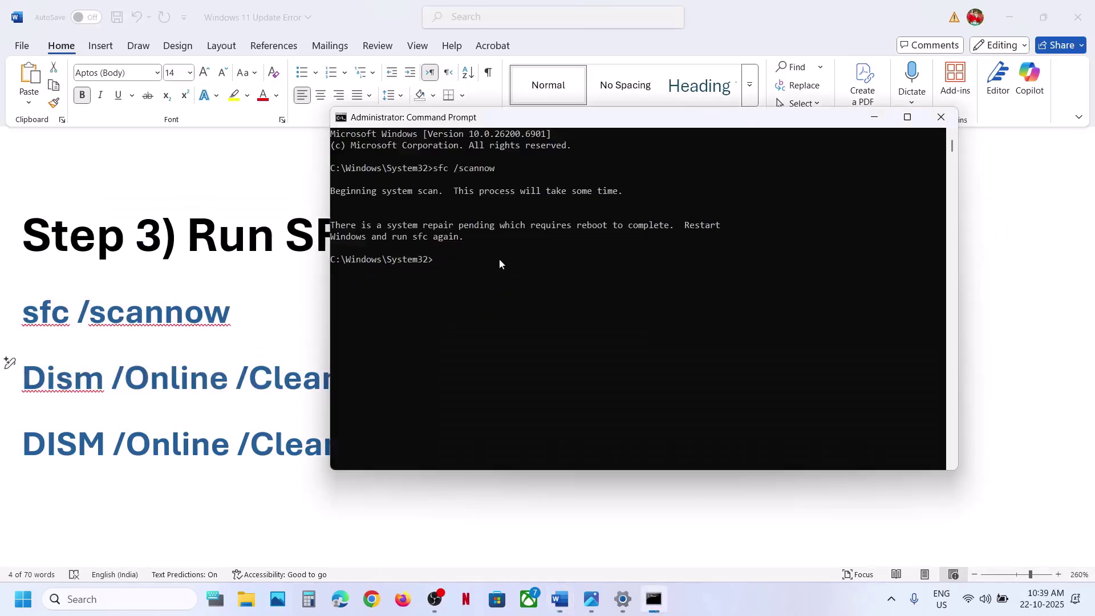
pyautogui.click(482, 257)
pyautogui.hotkey('ctrl', 'v')
pyautogui.press('Return')
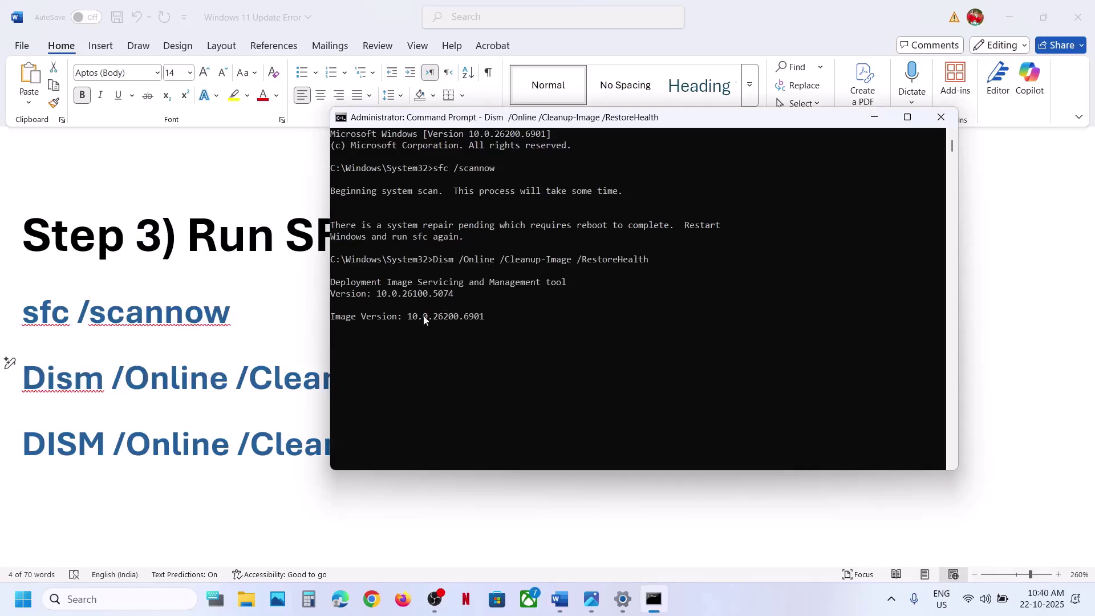
# Select the DISM StartComponentCleanup command line in the notes and check the prompt
pyautogui.hotkey('alt', 'Tab')
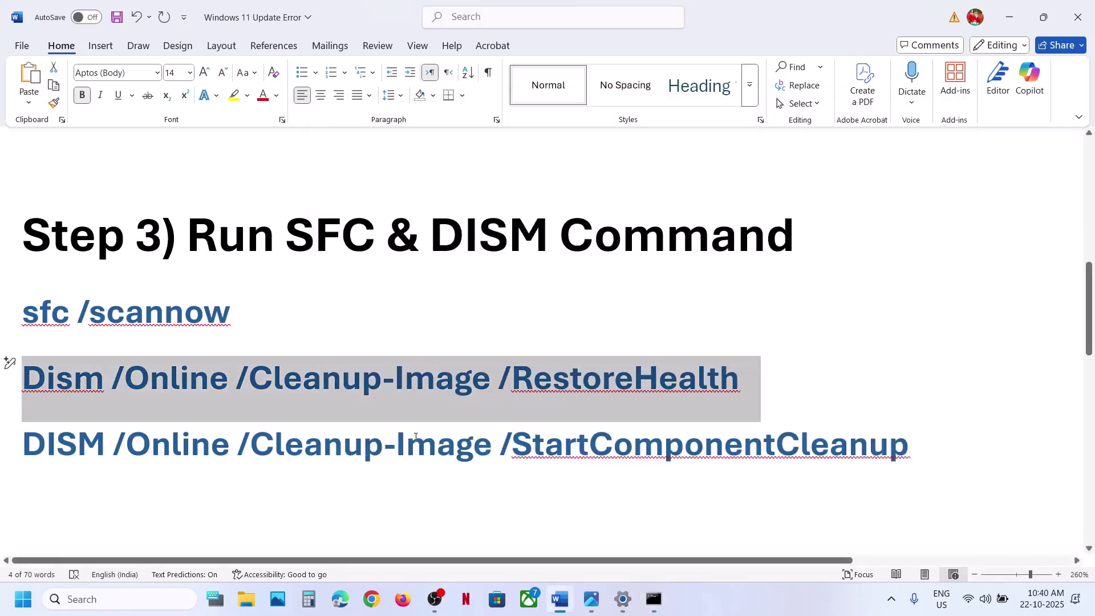
pyautogui.tripleClick(415, 436)
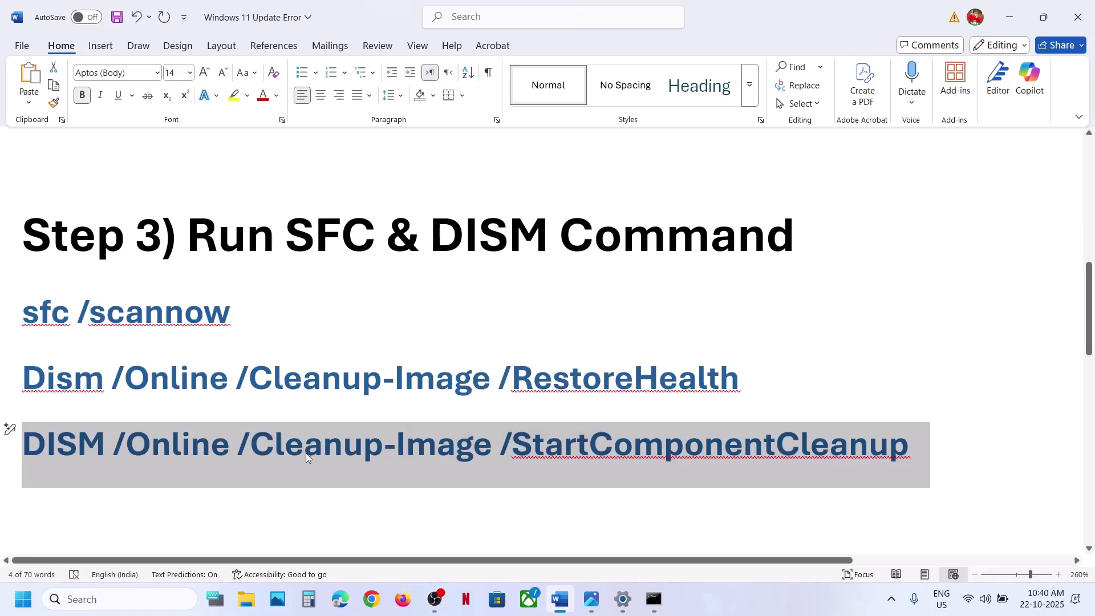
pyautogui.hotkey('alt', 'Tab')
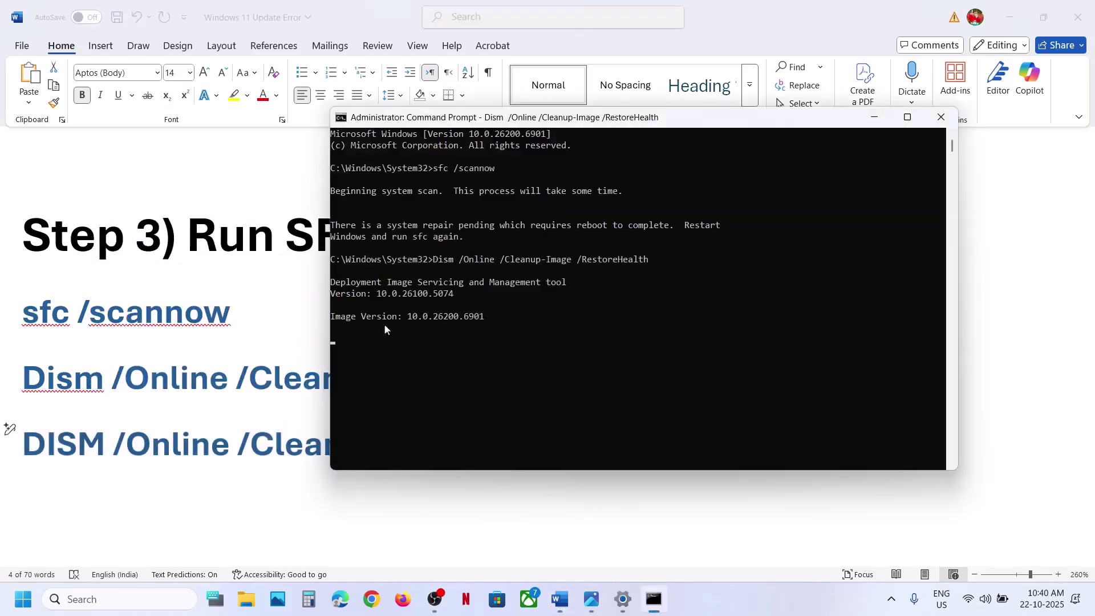
pyautogui.hotkey('alt', 'Tab')
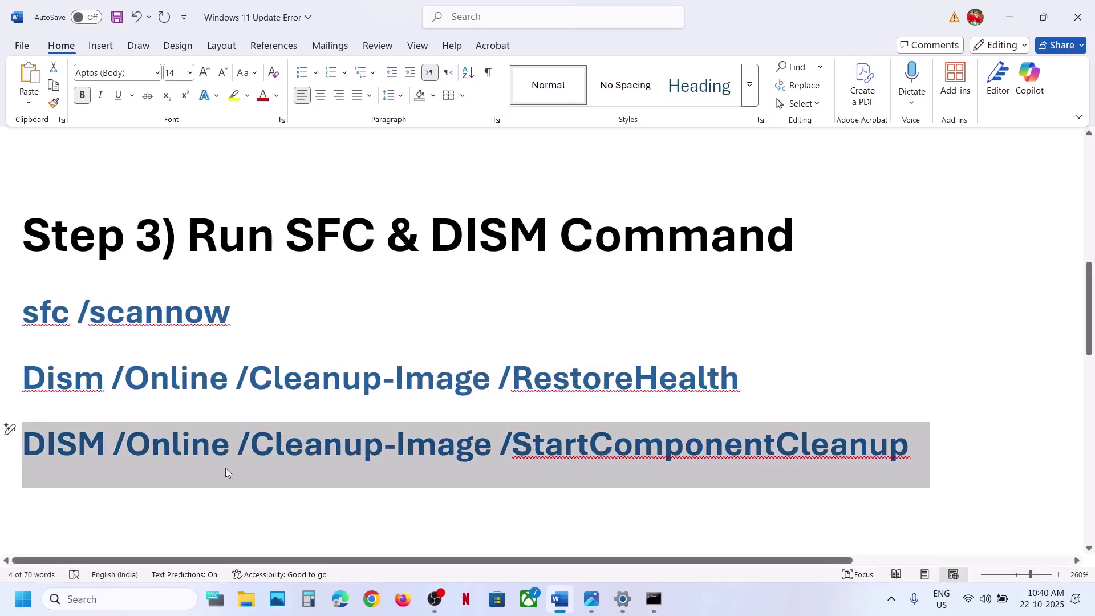
pyautogui.click(23, 599)
# Dismiss the Start power menu and open the Step 4 catalog.update.microsoft.com link
pyautogui.click(415, 551)
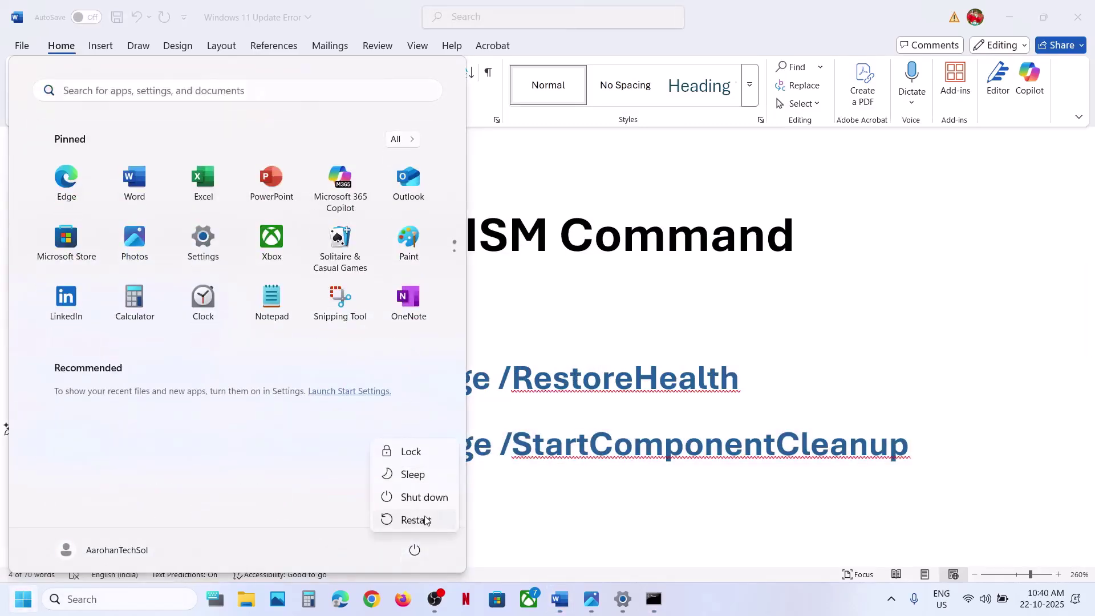
pyautogui.click(548, 508)
pyautogui.scroll(-1, 548, 505)
pyautogui.scroll(-5, 548, 505)
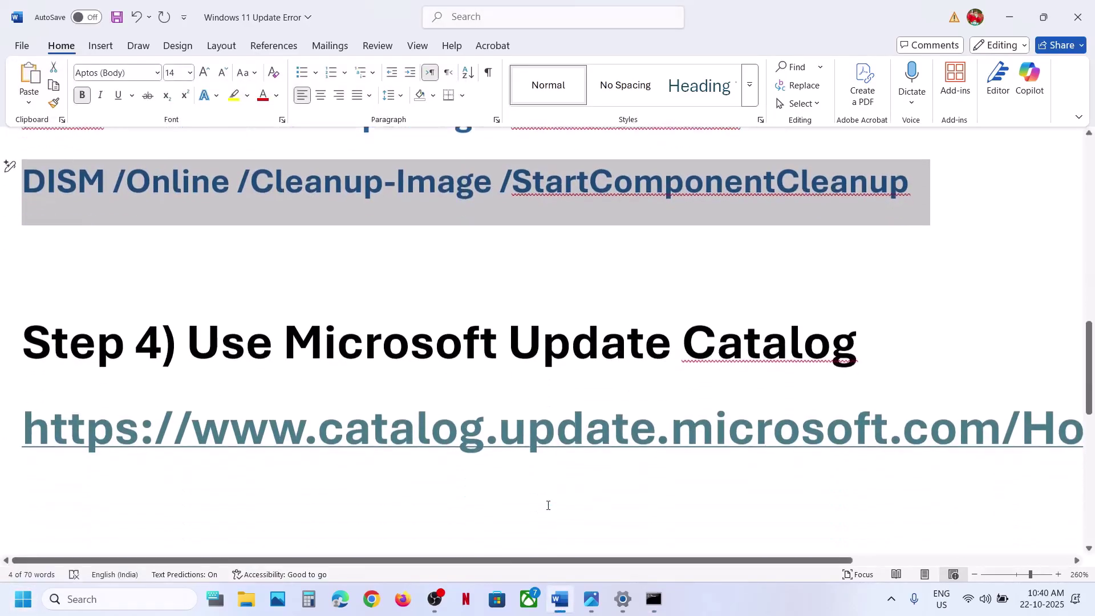
pyautogui.keyDown('ctrl'); pyautogui.click(469, 402); pyautogui.keyUp('ctrl')
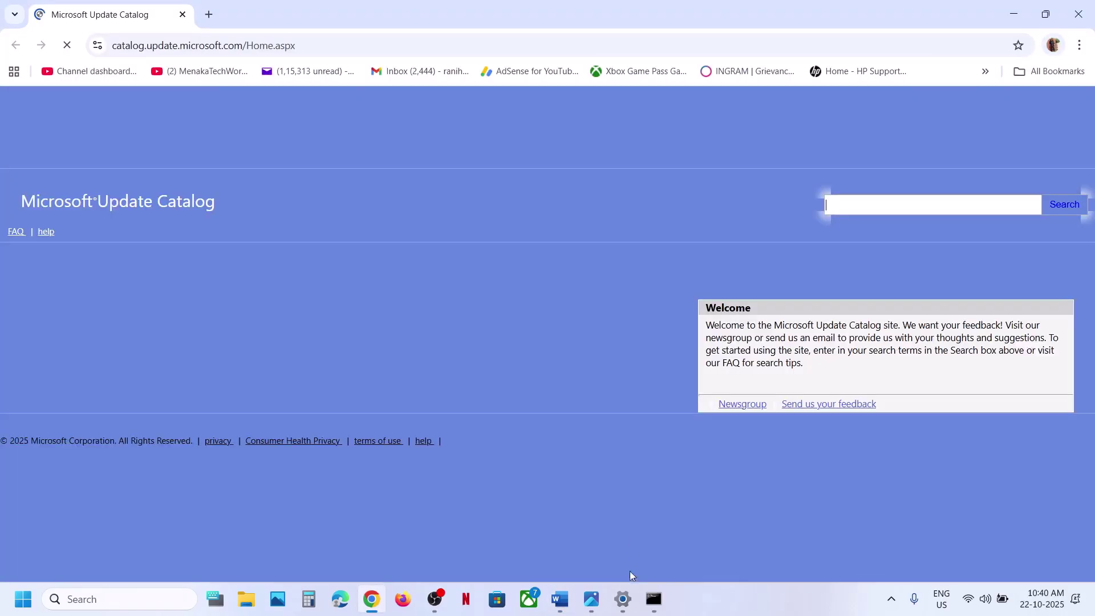
# Recheck KB5070773 in update history, retry the Defender update download, and minimize Settings
pyautogui.moveTo(623, 599)
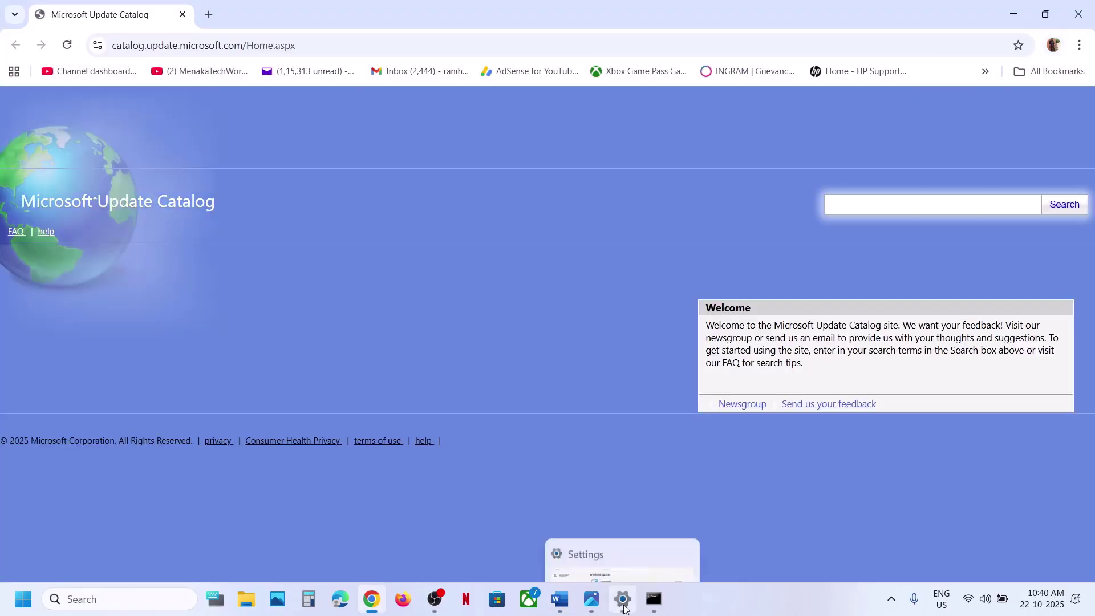
pyautogui.click(627, 568)
pyautogui.click(411, 372)
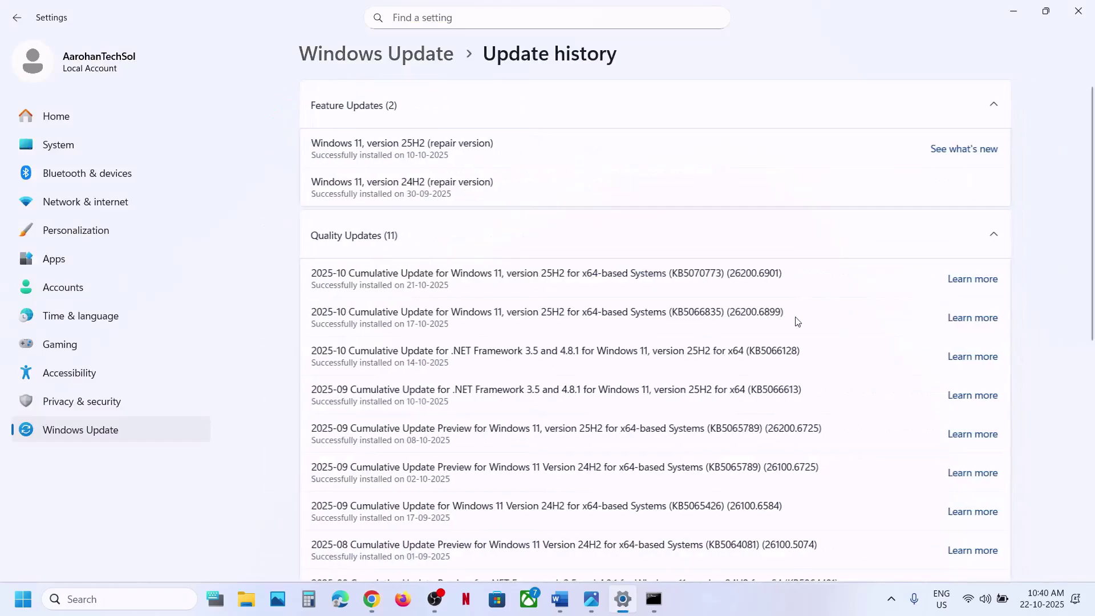
pyautogui.doubleClick(707, 276)
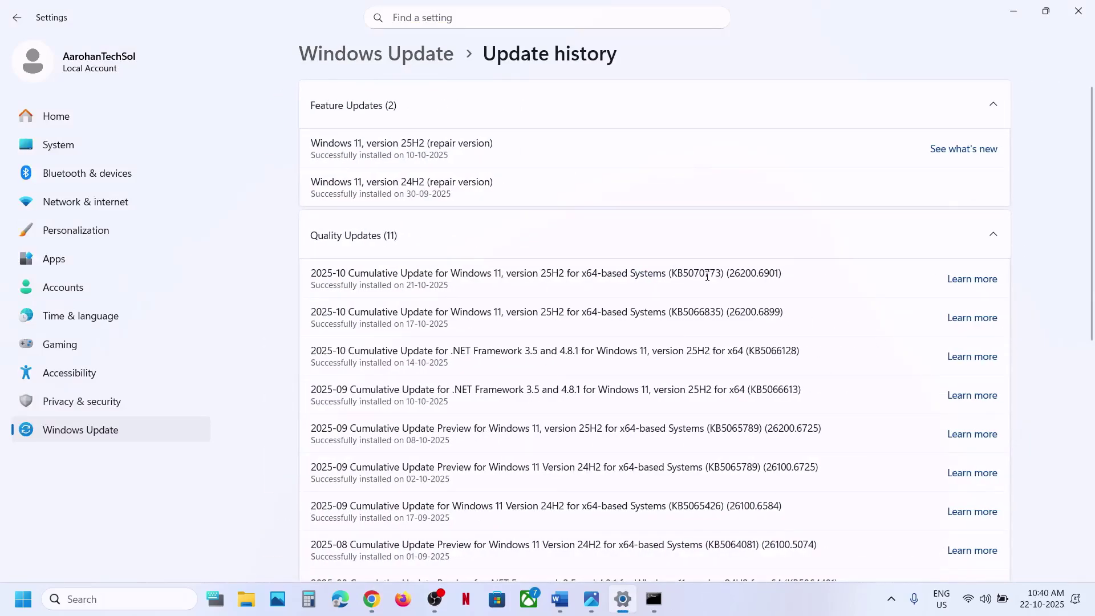
pyautogui.click(368, 55)
pyautogui.click(988, 178)
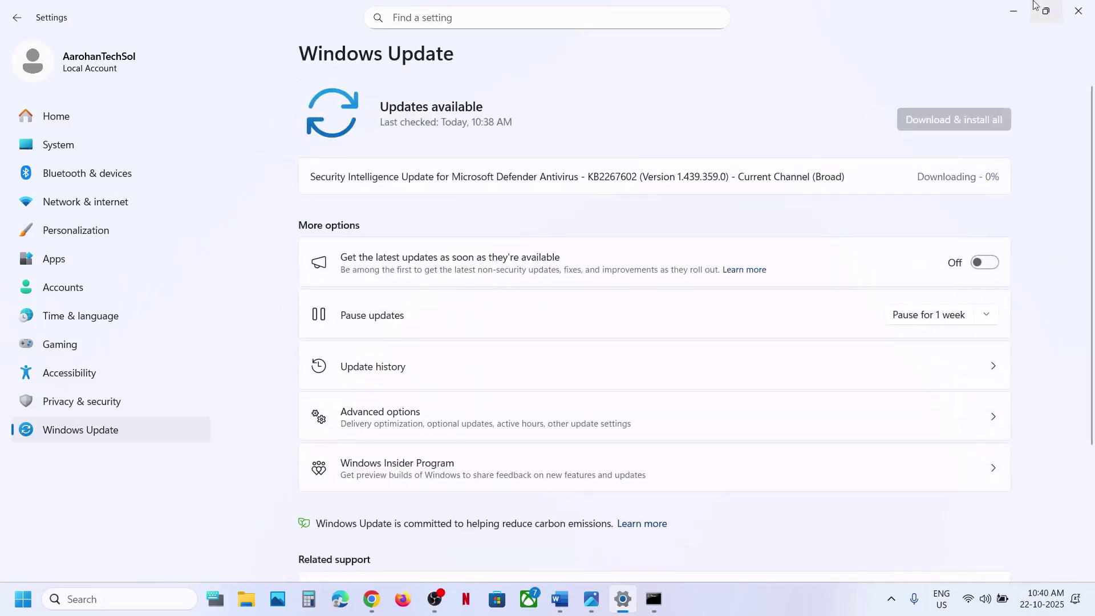
pyautogui.click(1019, 18)
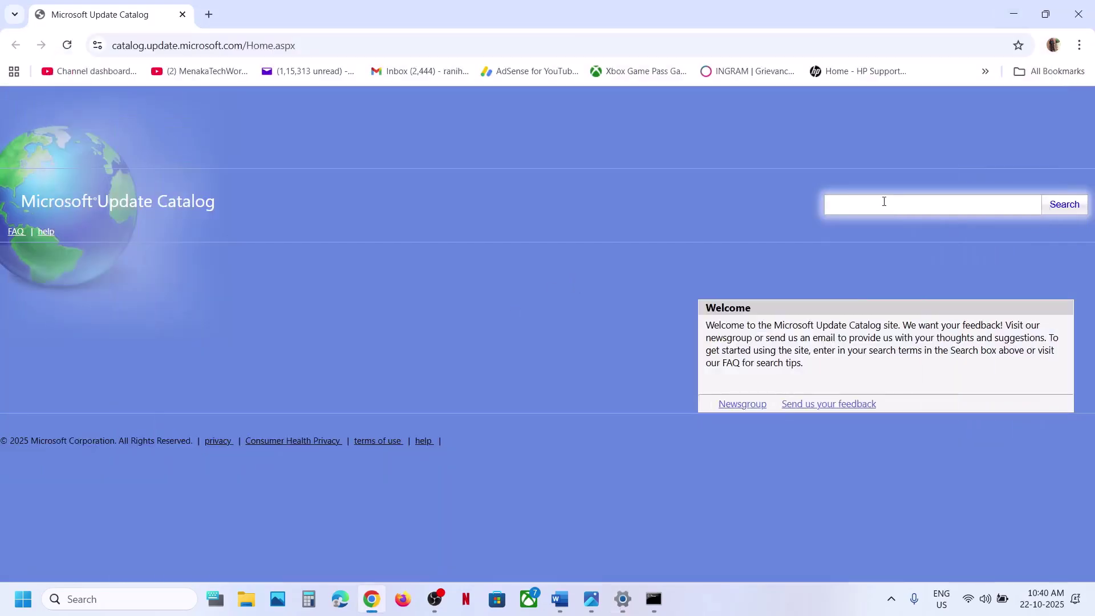
# Search the catalog for KB5070773 and confirm Windows 11 25H2 build 26200.6901 with winver
pyautogui.hotkey('ctrl', 'v')
pyautogui.click(1064, 205)
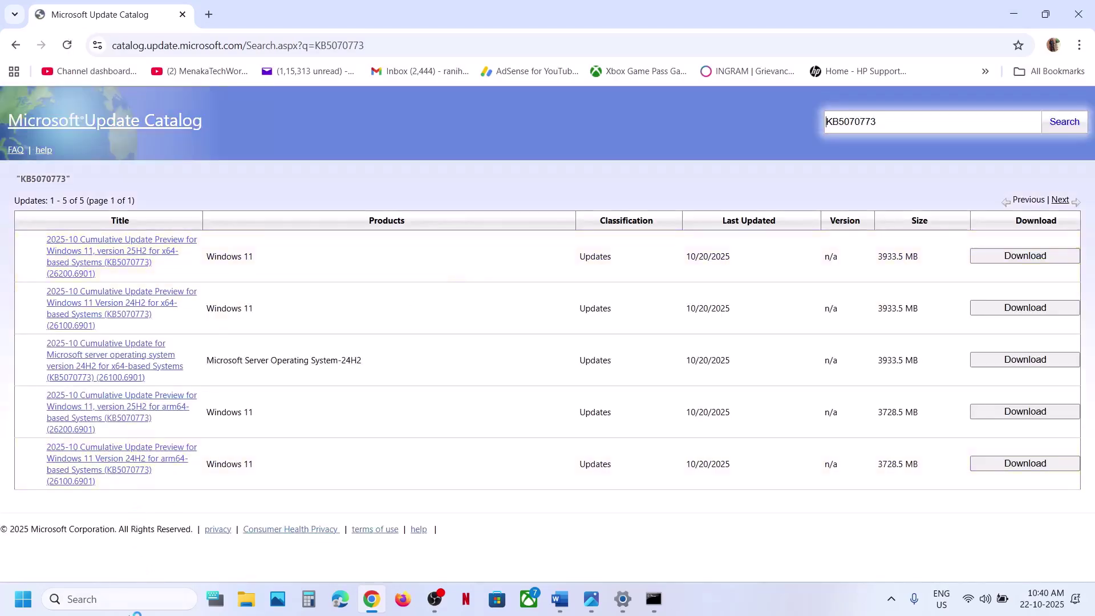
pyautogui.click(104, 609)
pyautogui.write('winver')
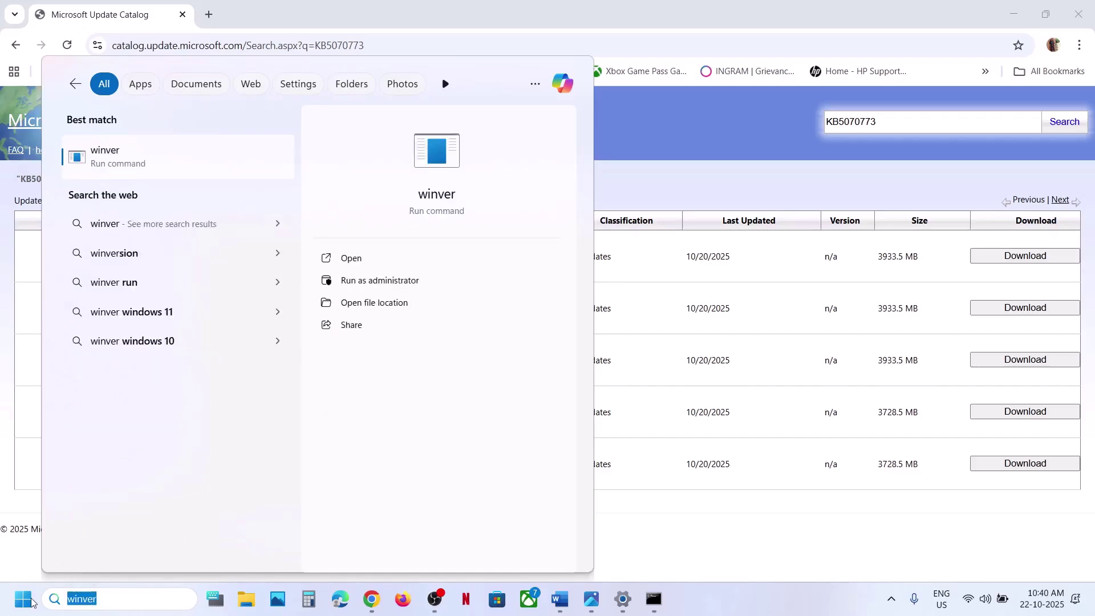
pyautogui.click(144, 166)
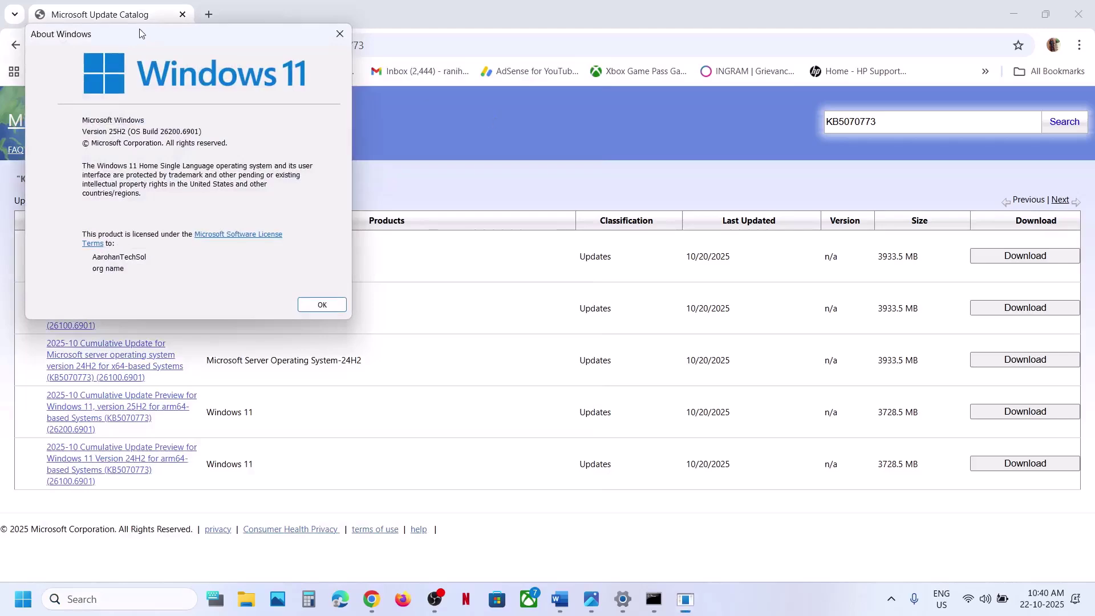
pyautogui.moveTo(139, 29); pyautogui.dragTo(462, 202)
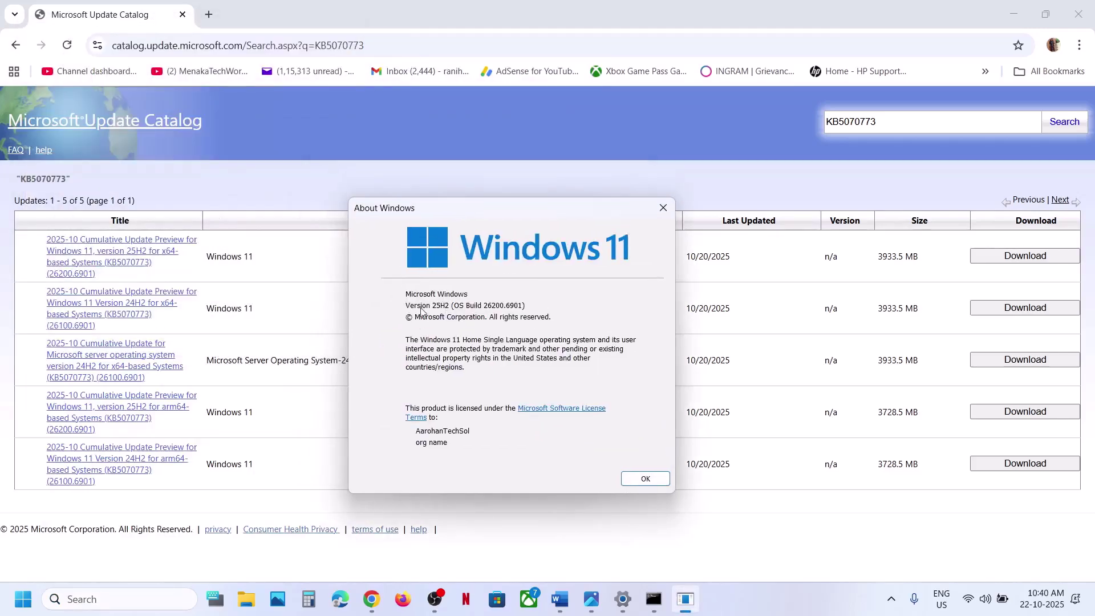
pyautogui.click(664, 208)
# Confirm System > About lists a 64-bit, x64-based system type, then close Settings
pyautogui.click(622, 599)
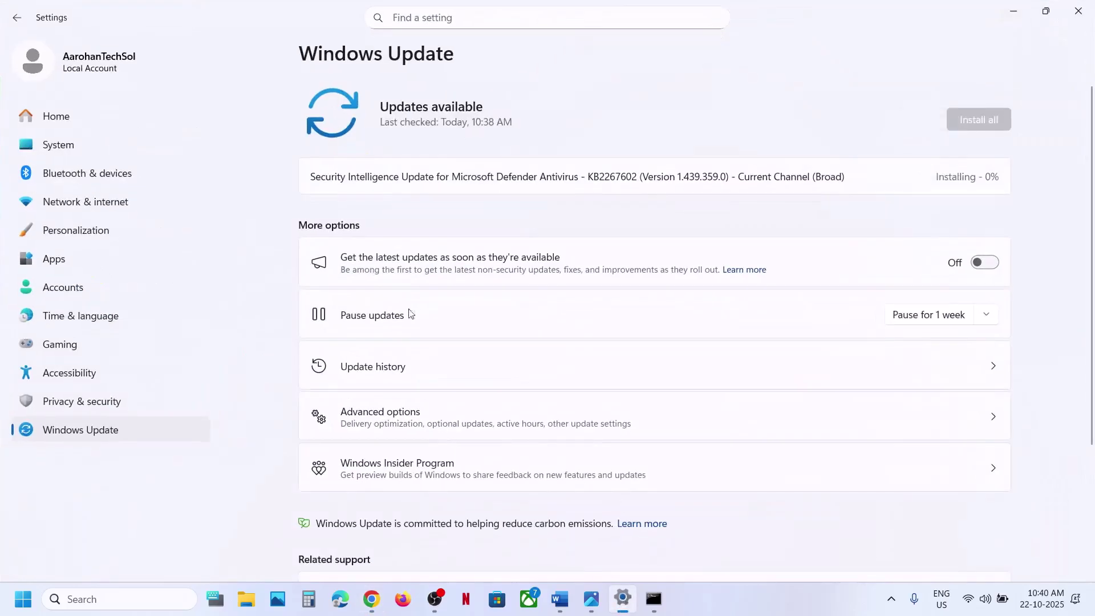
pyautogui.click(55, 140)
pyautogui.scroll(-10, 447, 225)
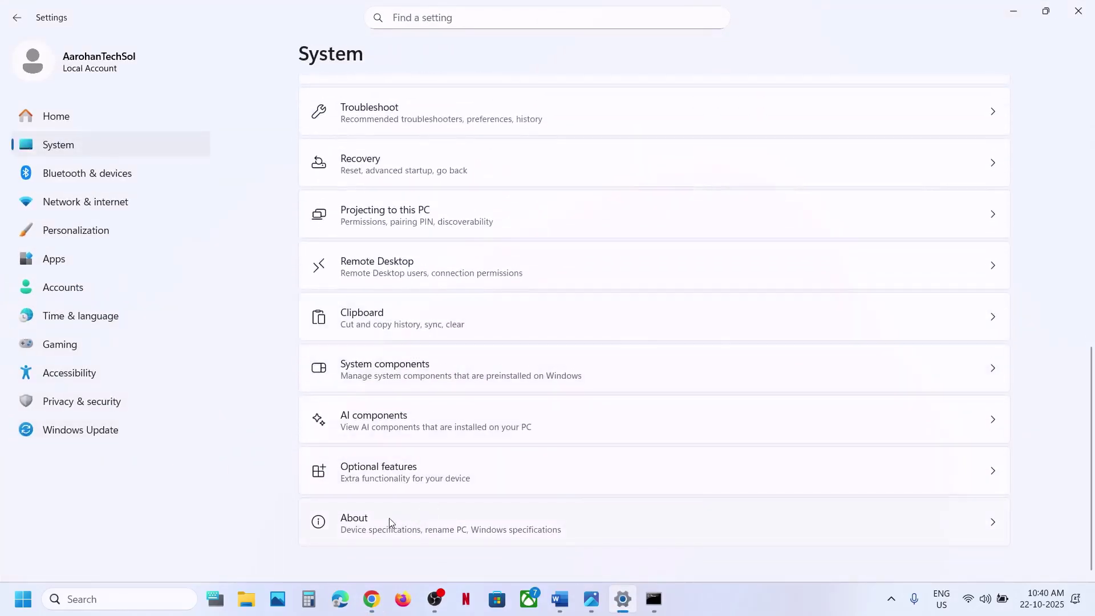
pyautogui.press('Return')
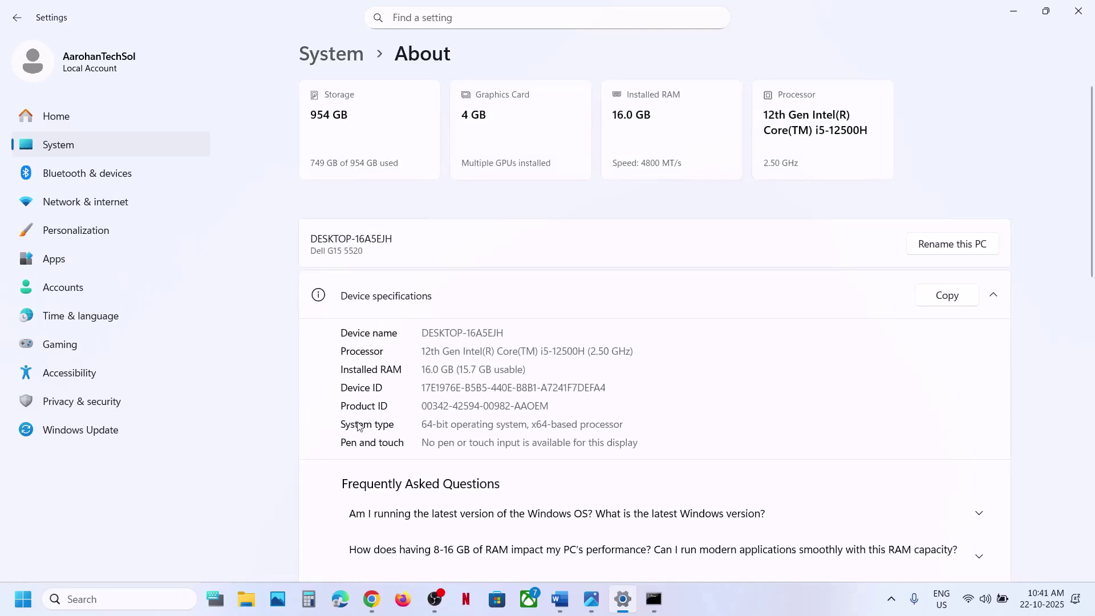
pyautogui.moveTo(423, 426); pyautogui.dragTo(677, 428)
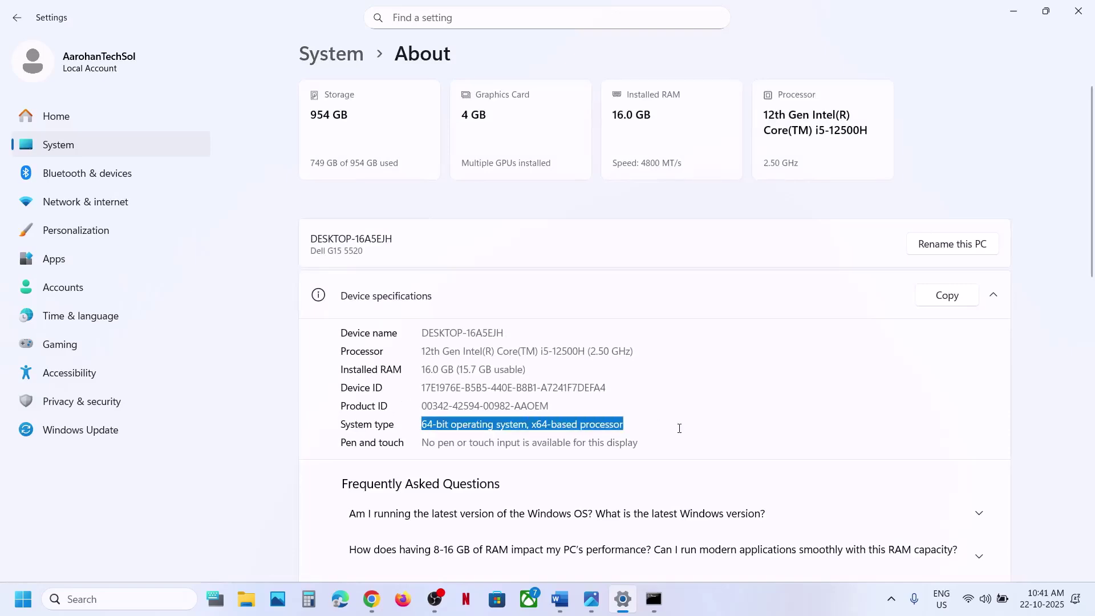
pyautogui.click(1078, 10)
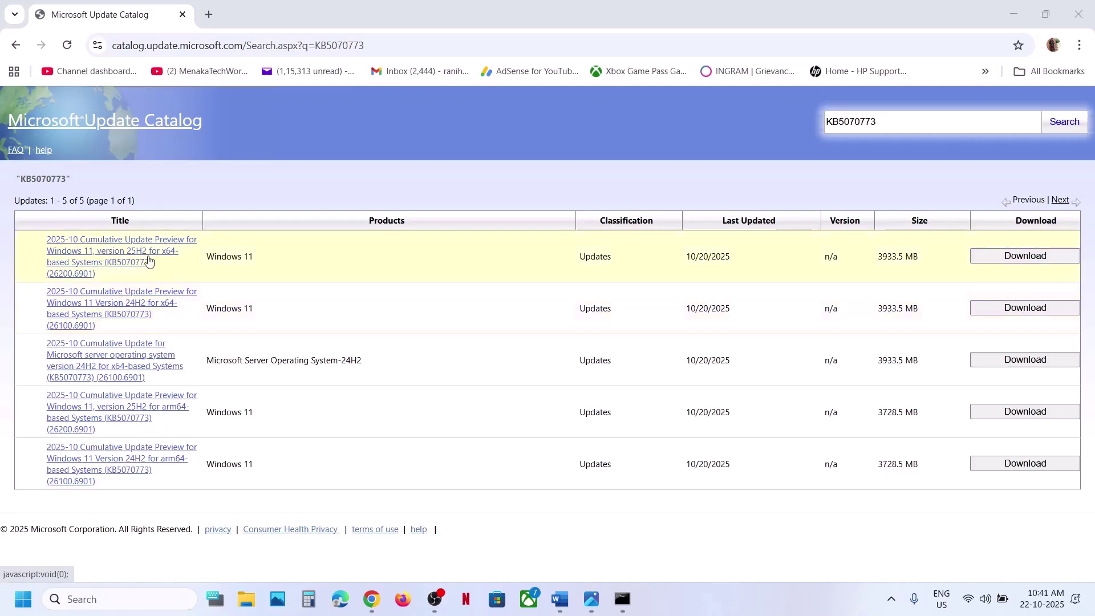
# Download the 3.3 GB KB5070773 25H2 x64 .msu package and check its progress
pyautogui.click(1020, 257)
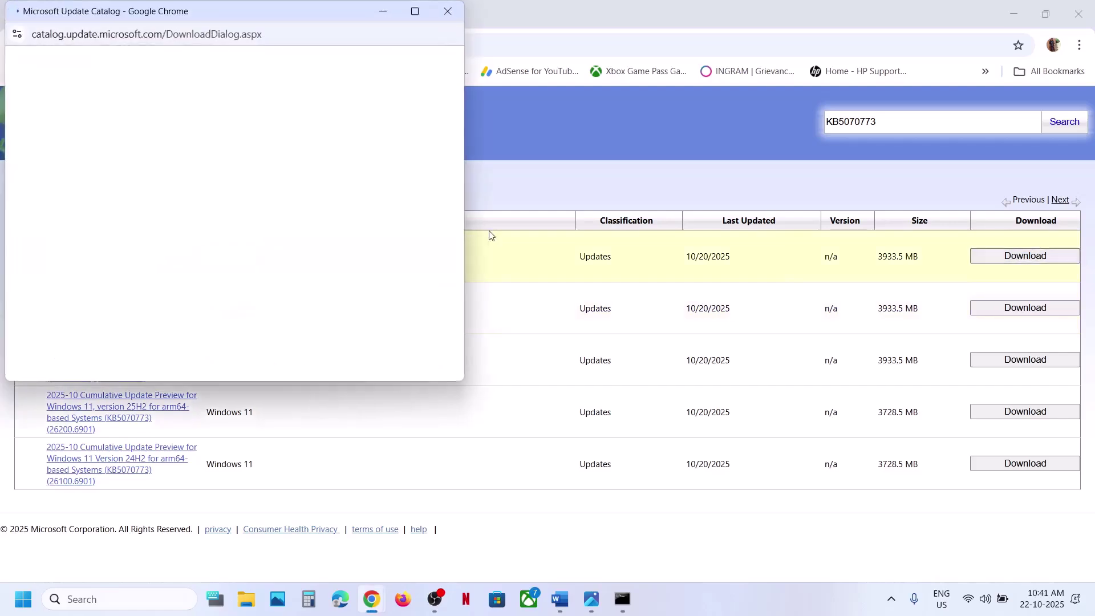
pyautogui.moveTo(182, 11); pyautogui.dragTo(511, 147)
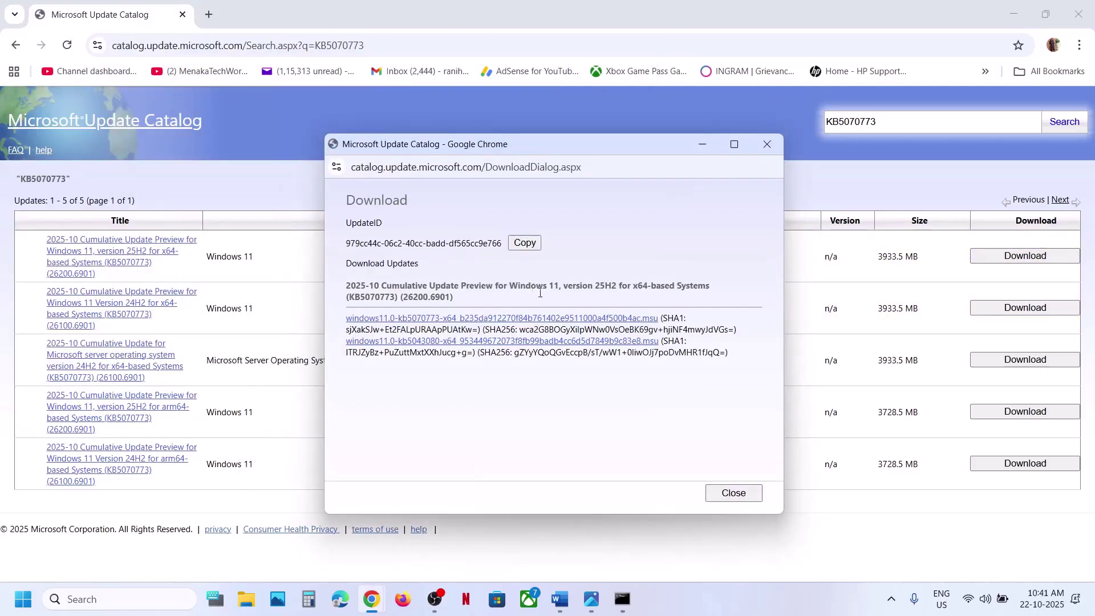
pyautogui.click(428, 322)
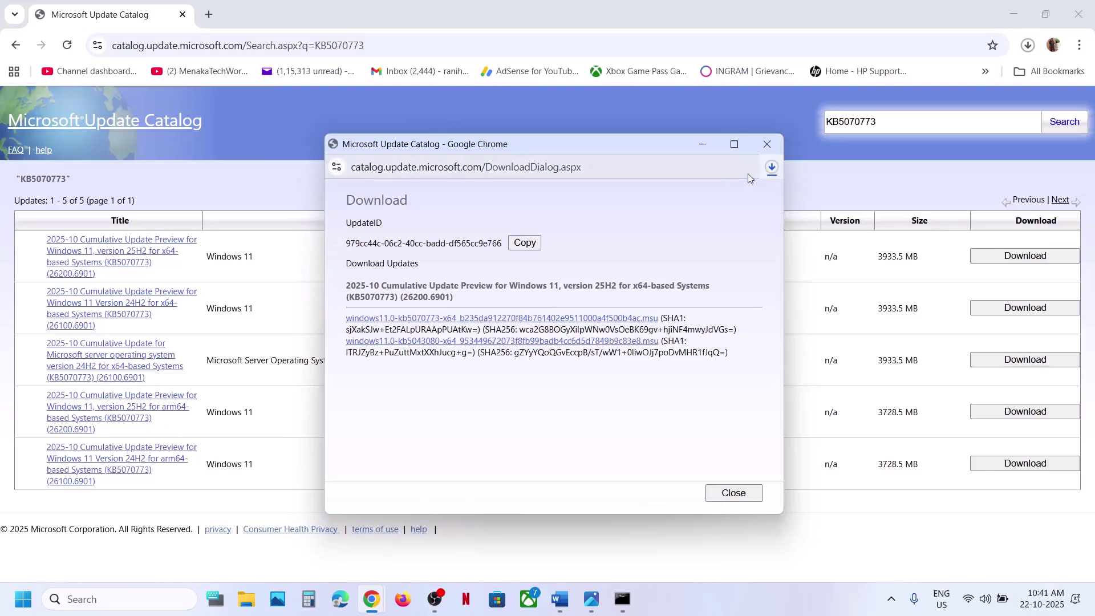
pyautogui.click(772, 167)
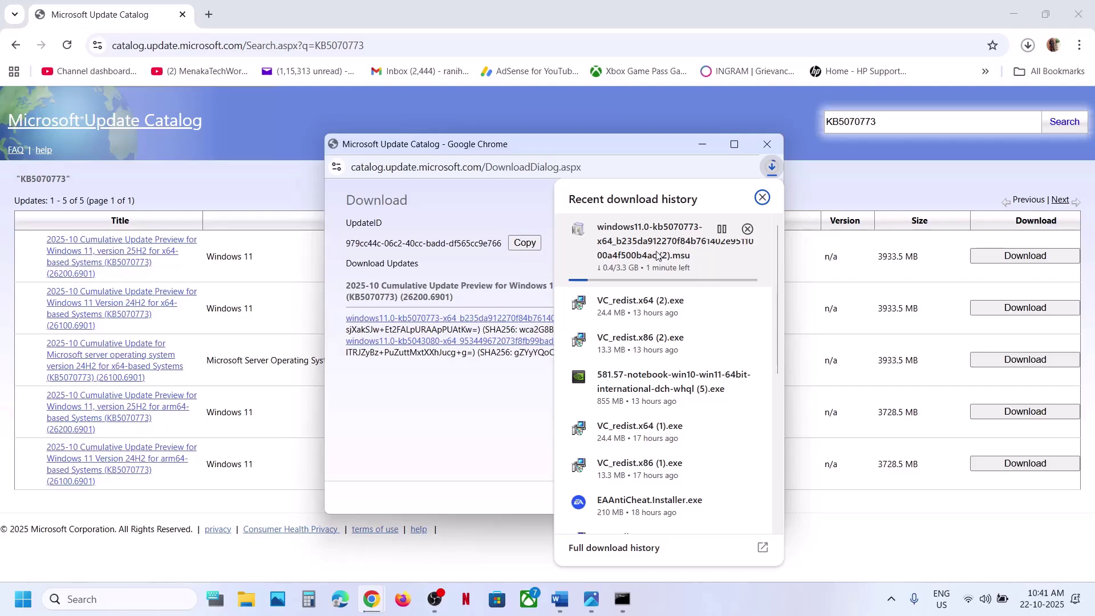
pyautogui.click(84, 574)
pyautogui.click(23, 599)
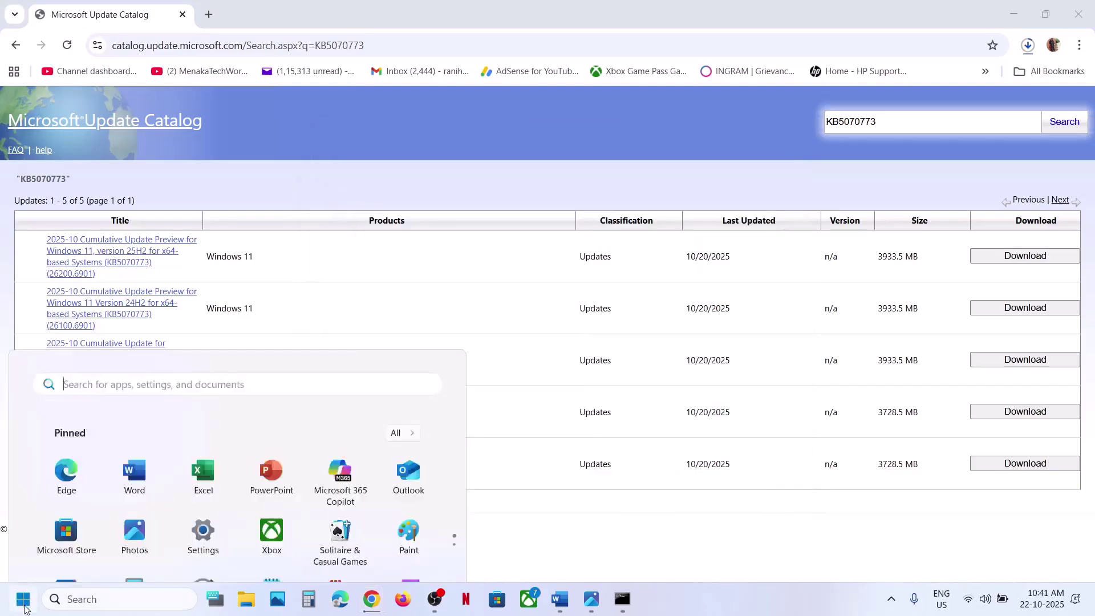
pyautogui.click(415, 550)
# Close the Start menu and highlight 'Fix Problems Using Windows Update' in the Word notes
pyautogui.click(501, 530)
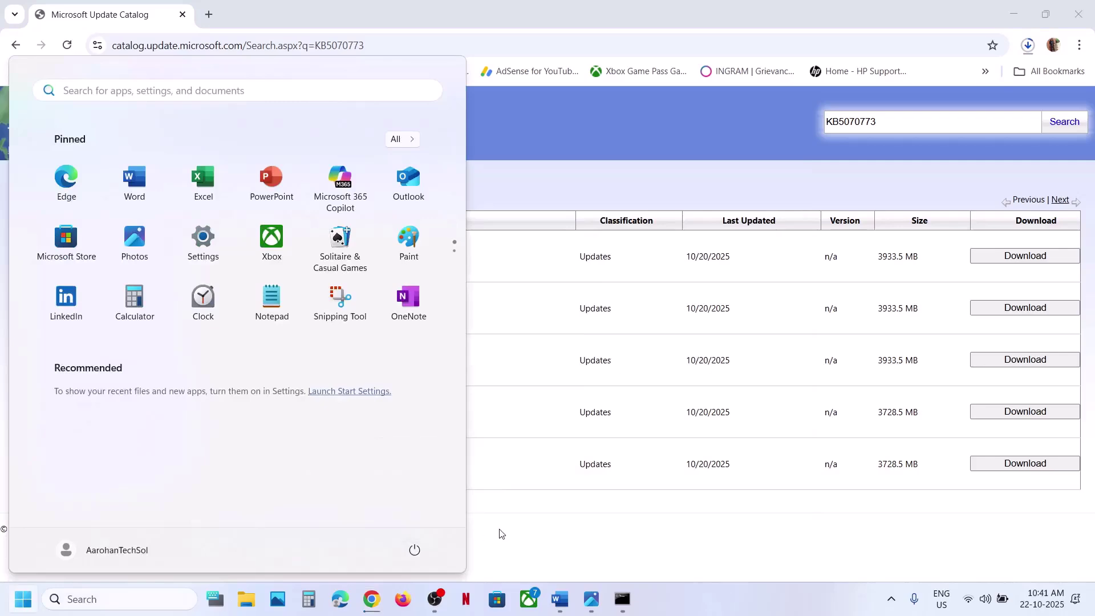
pyautogui.click(560, 599)
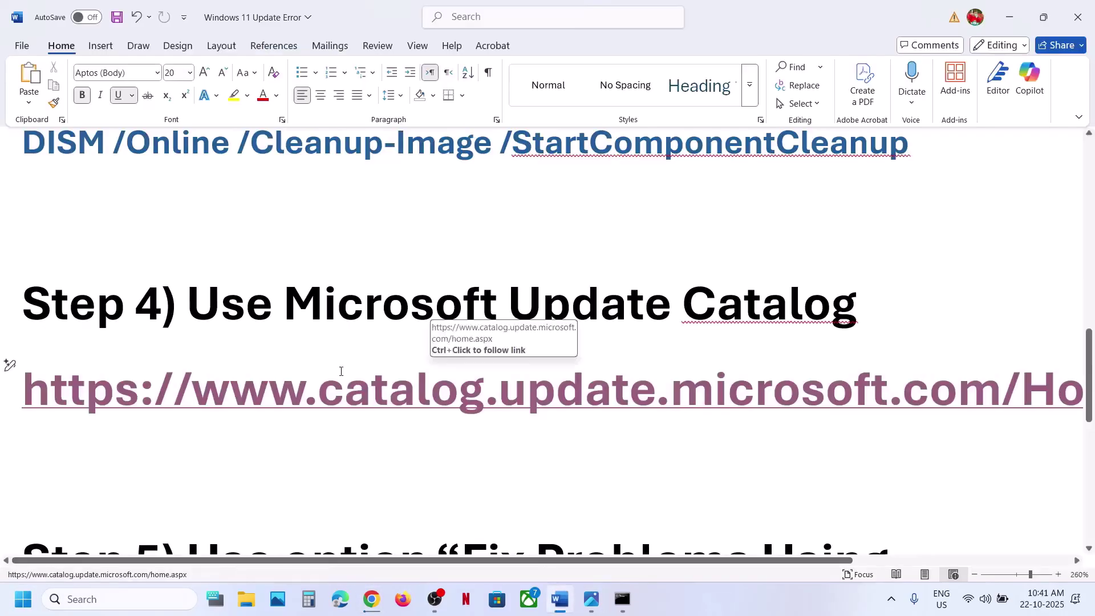
pyautogui.scroll(-4, 341, 372)
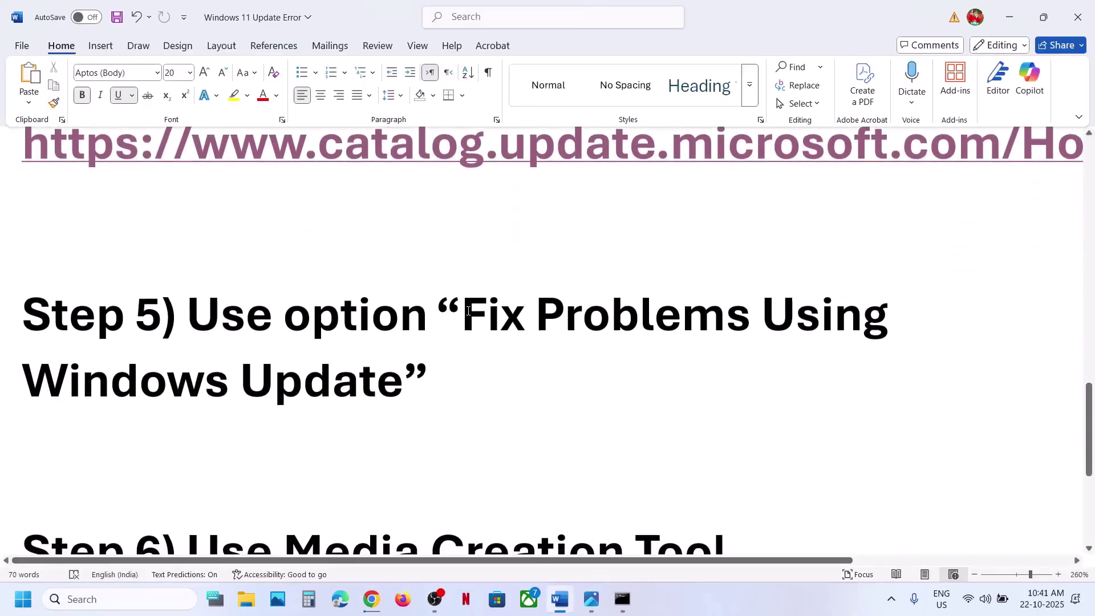
pyautogui.moveTo(468, 311); pyautogui.dragTo(402, 381)
# Find 'Fix problems using Windows Update' under Advanced options > Recovery, then return to Windows Update
pyautogui.press('super+i')
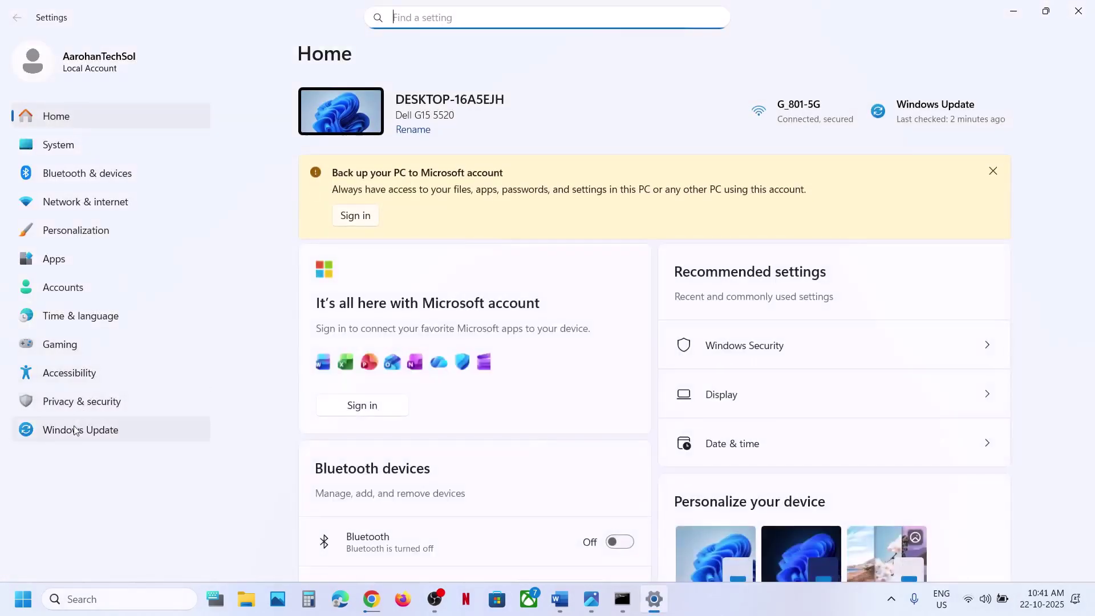
pyautogui.click(76, 429)
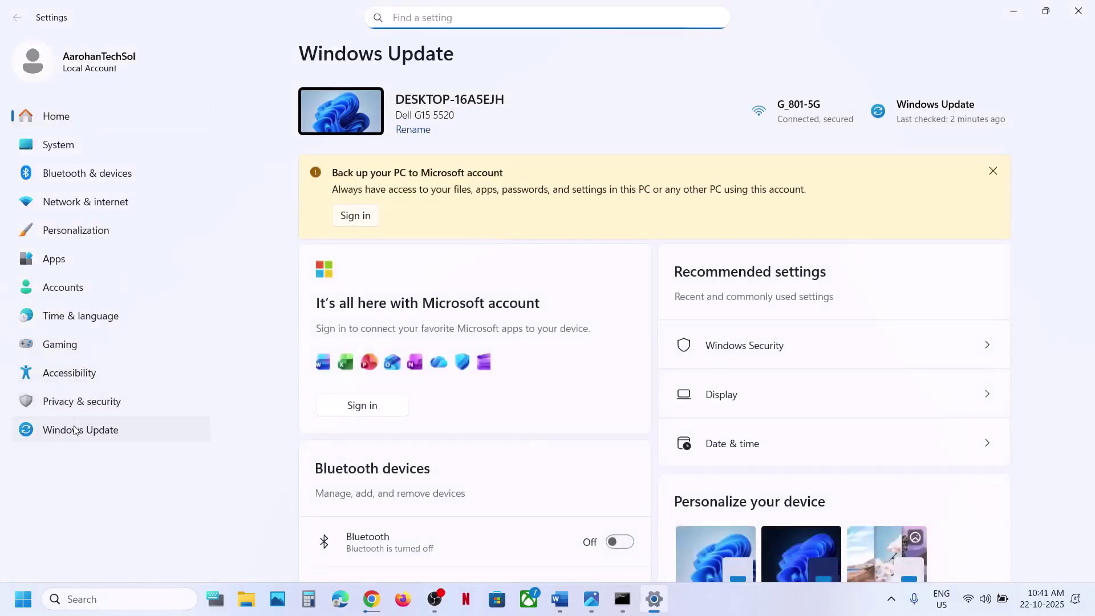
pyautogui.click(471, 368)
pyautogui.scroll(-3, 401, 370)
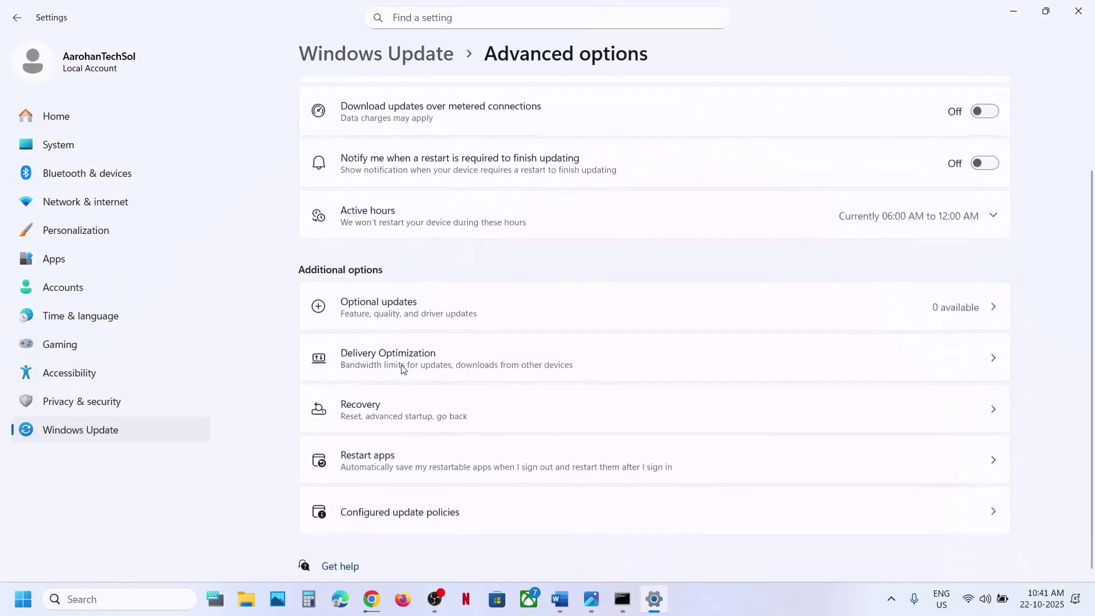
pyautogui.click(386, 414)
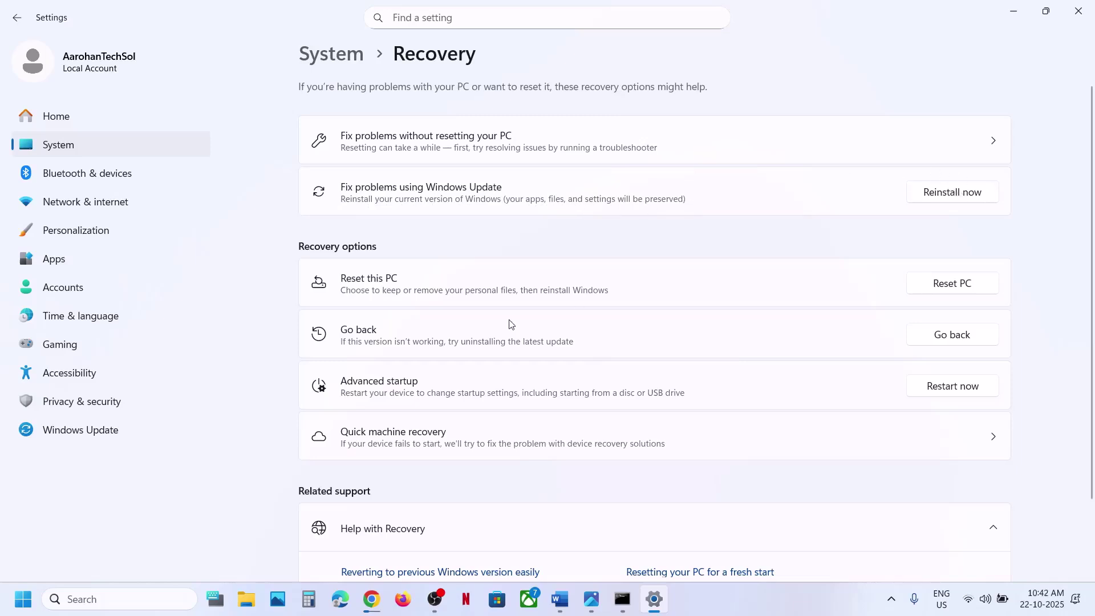
pyautogui.click(128, 432)
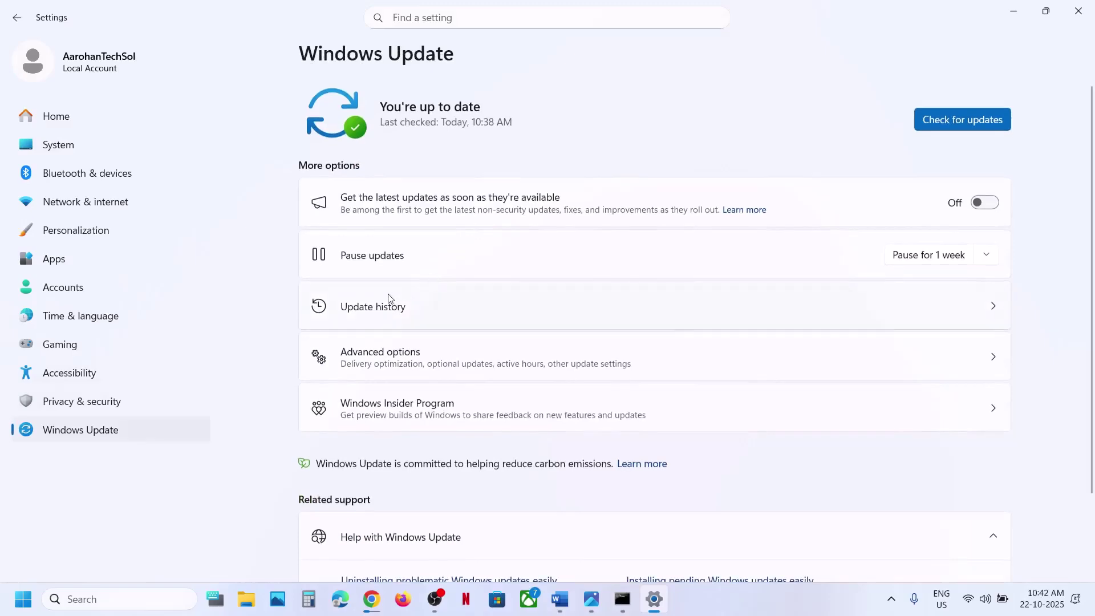
# Check the repair version of the 25H2 entry in Update history, then return to Windows Update
pyautogui.click(374, 310)
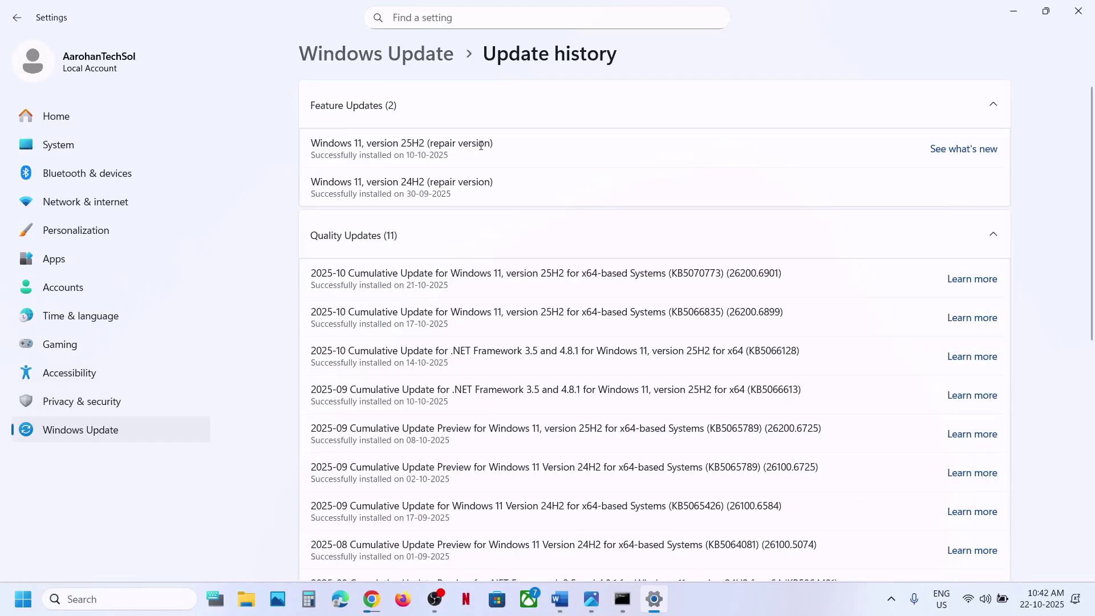
pyautogui.moveTo(443, 143); pyautogui.dragTo(493, 143)
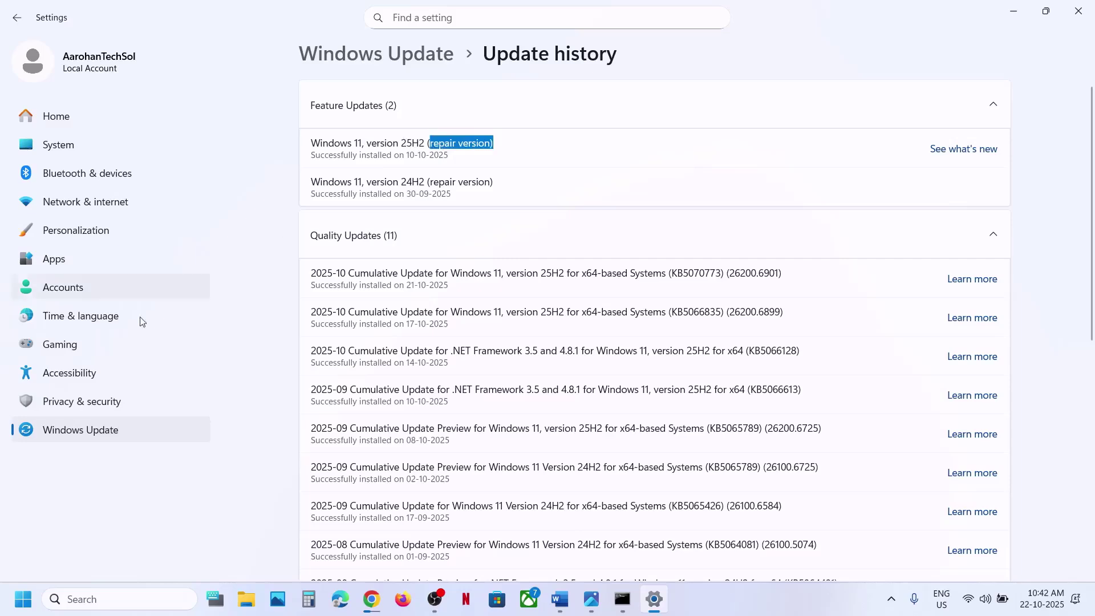
pyautogui.click(92, 428)
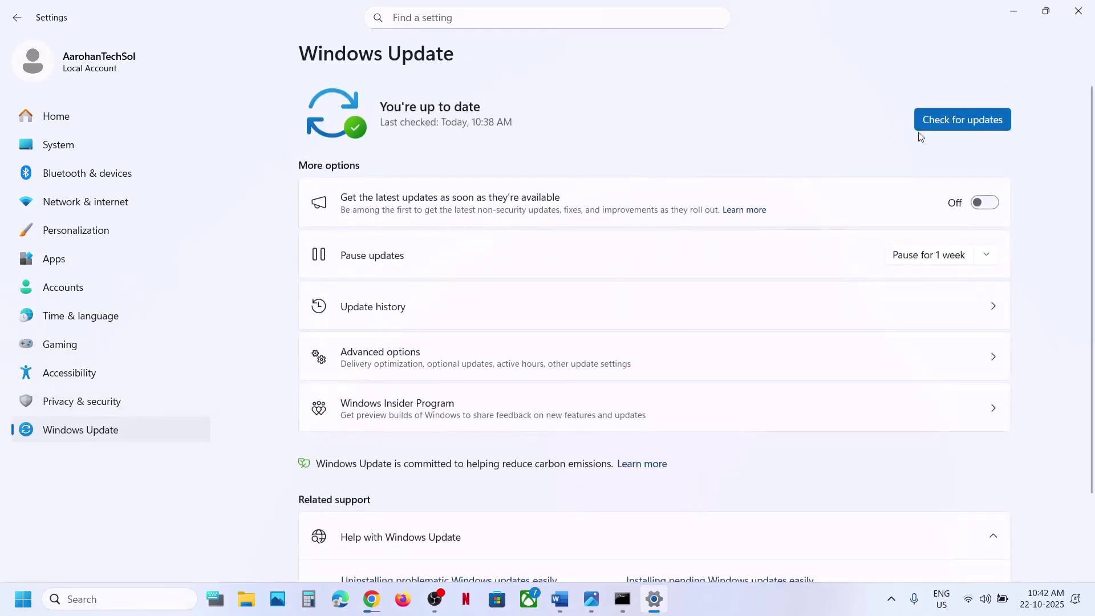
# Highlight the KB5070773 quality update, then show Step 6, Use Media Creation Tool, in Word
pyautogui.click(416, 316)
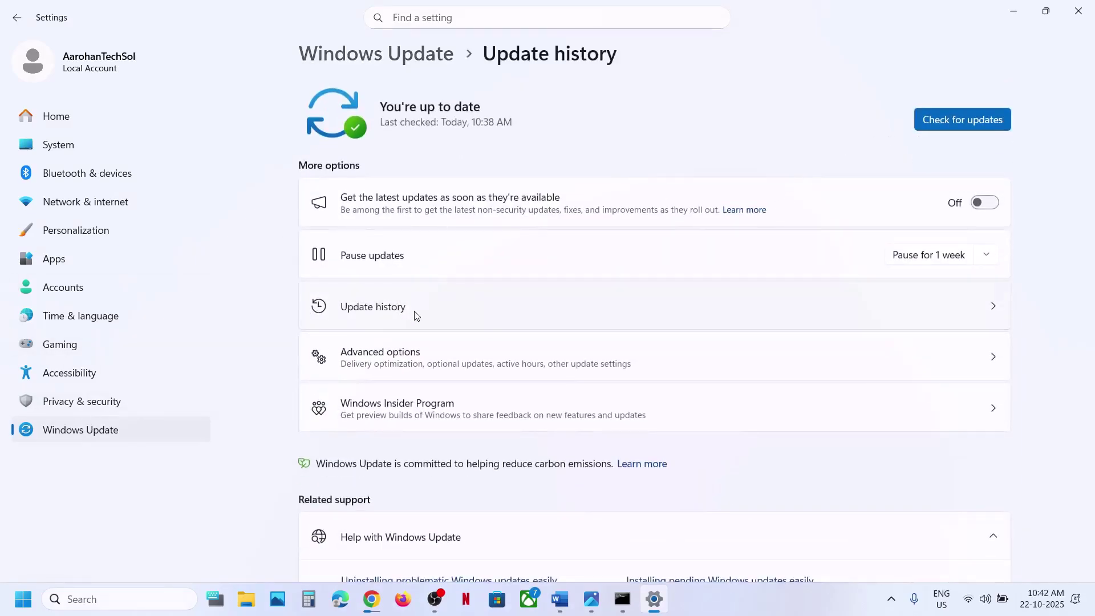
pyautogui.doubleClick(691, 273)
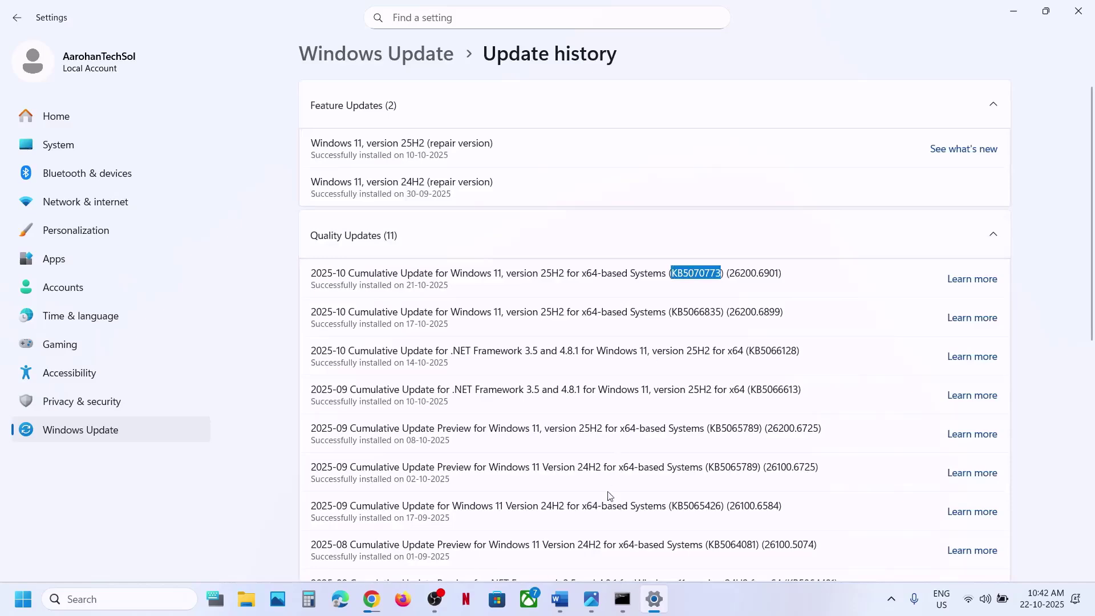
pyautogui.click(559, 599)
pyautogui.scroll(-5, 339, 411)
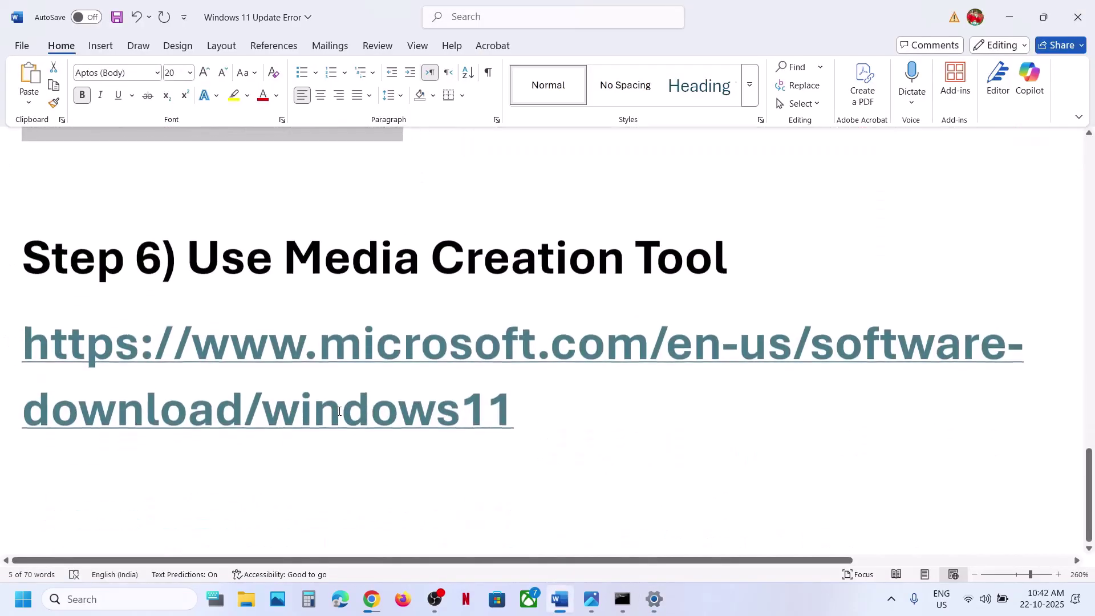
# Download MediaCreationTool (5).exe via the Create Windows 11 Installation Media Download Now button
pyautogui.keyDown('ctrl'); pyautogui.click(355, 349); pyautogui.keyUp('ctrl')
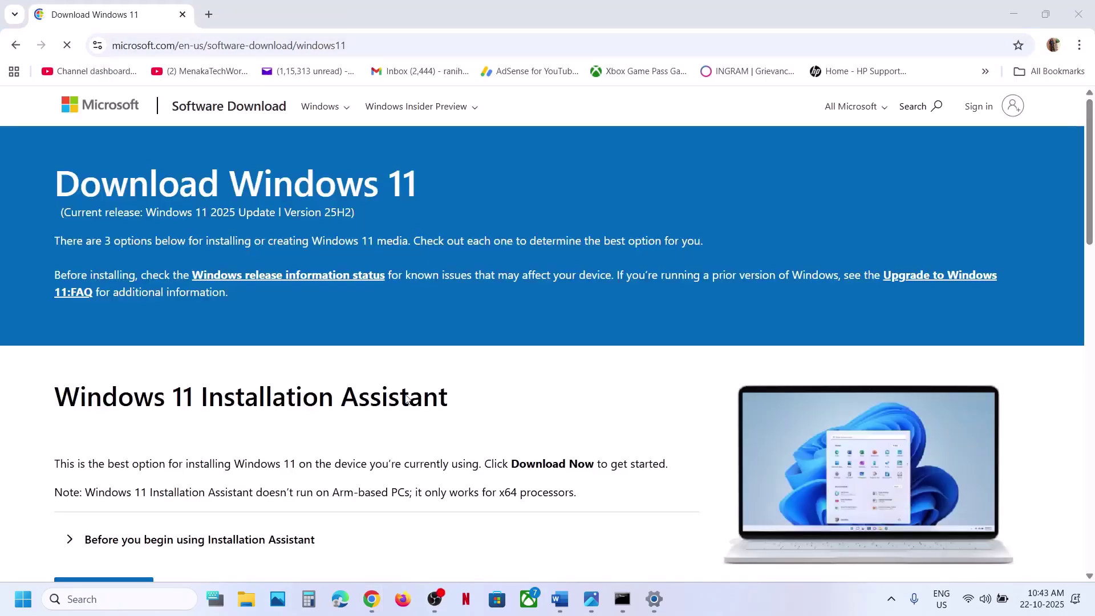
pyautogui.scroll(-7, 381, 419)
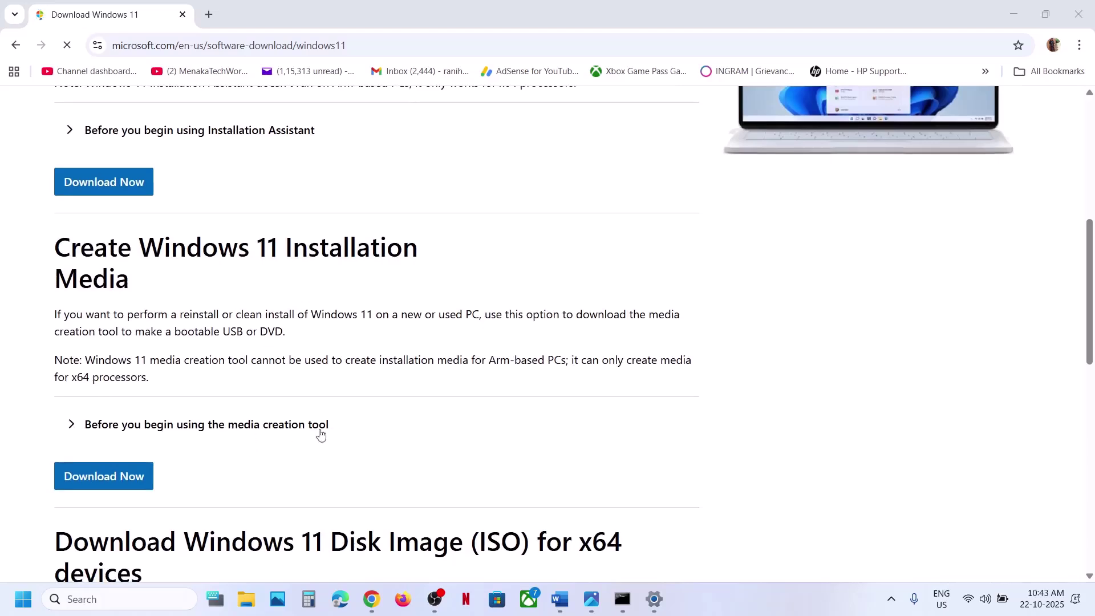
pyautogui.click(117, 476)
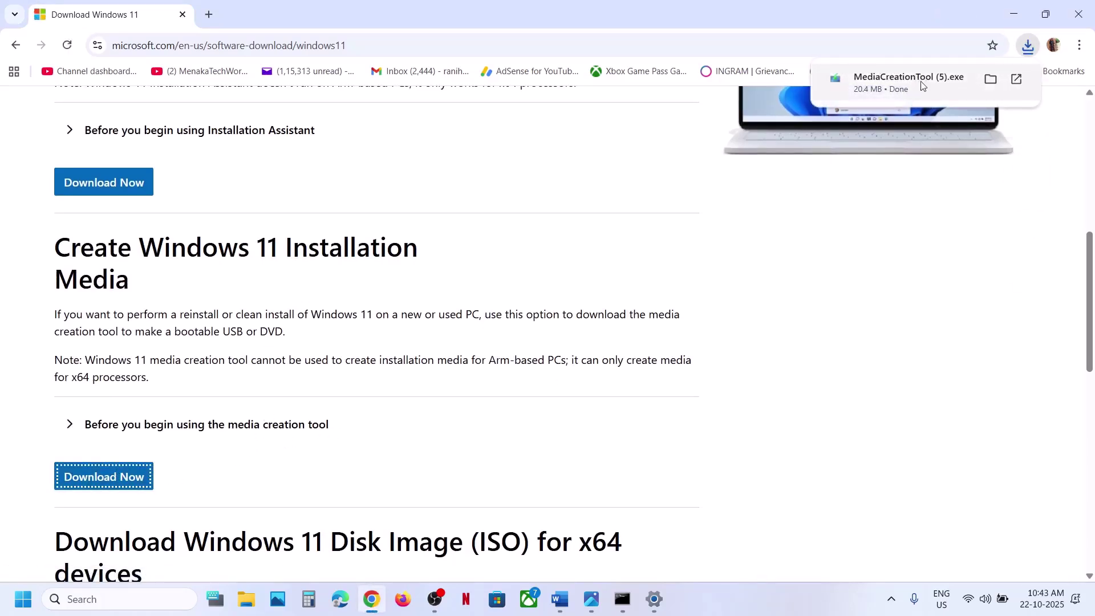
pyautogui.click(596, 609)
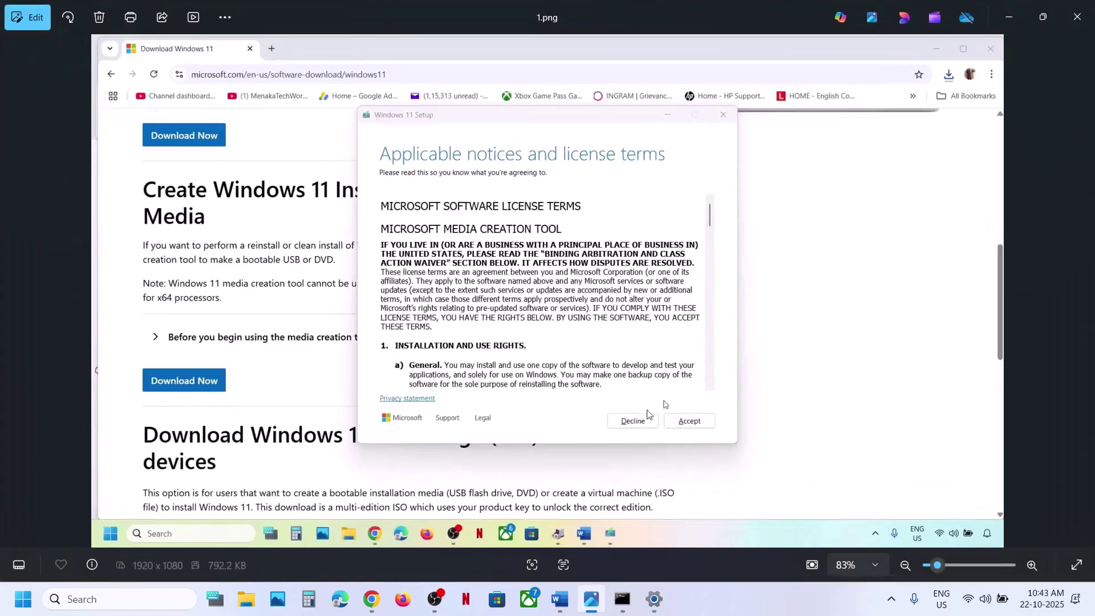
# Step through screenshots 2.png to 8.png, ending on the finished Windows.iso on the desktop
pyautogui.press('Right')
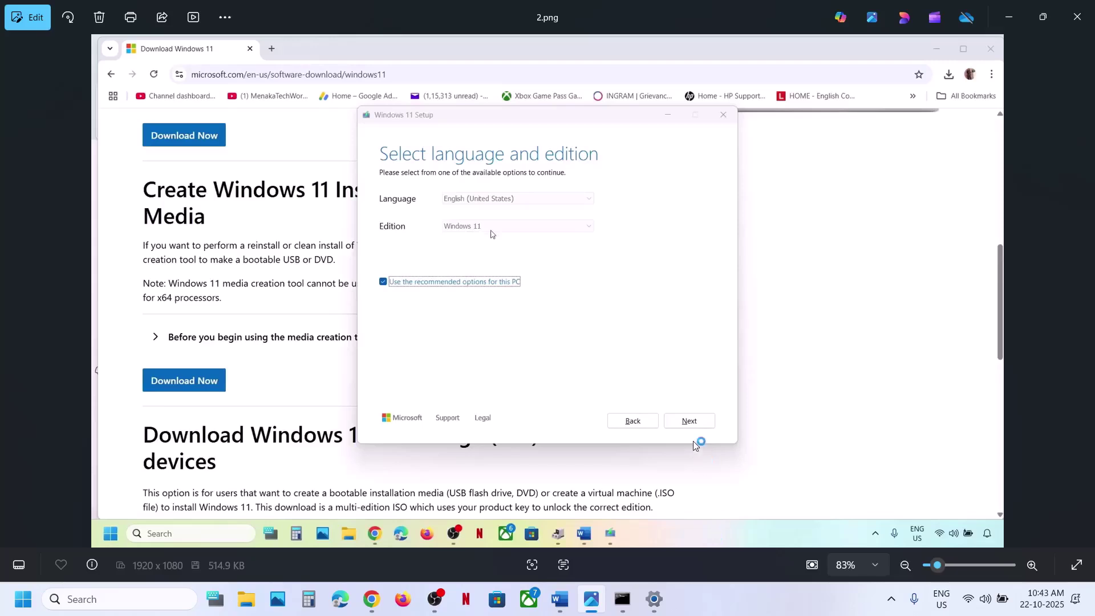
pyautogui.press('Right')
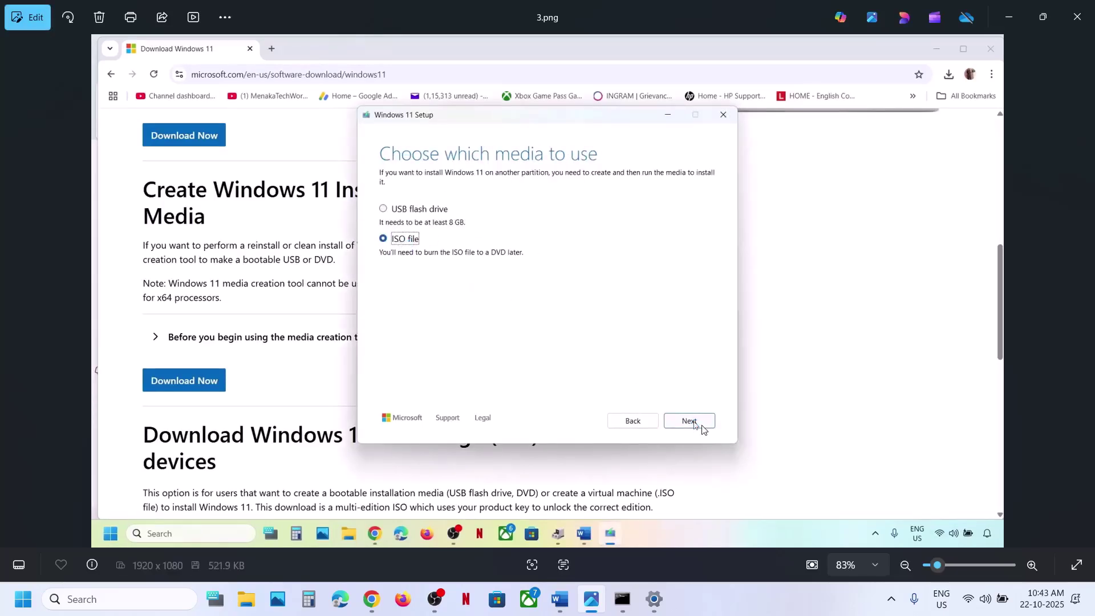
pyautogui.press('Right')
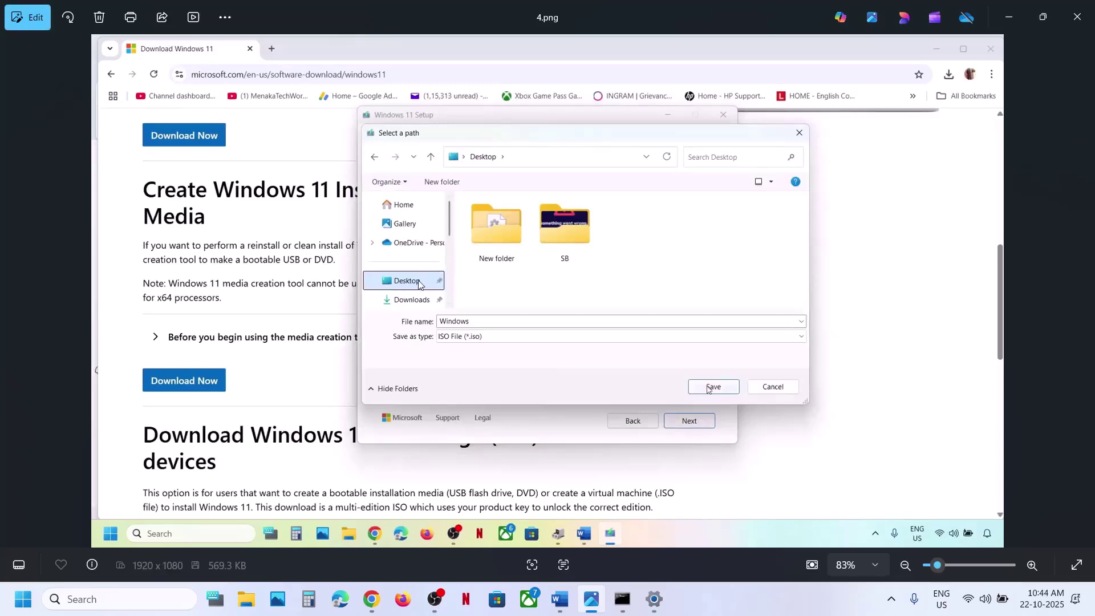
pyautogui.press('Right')
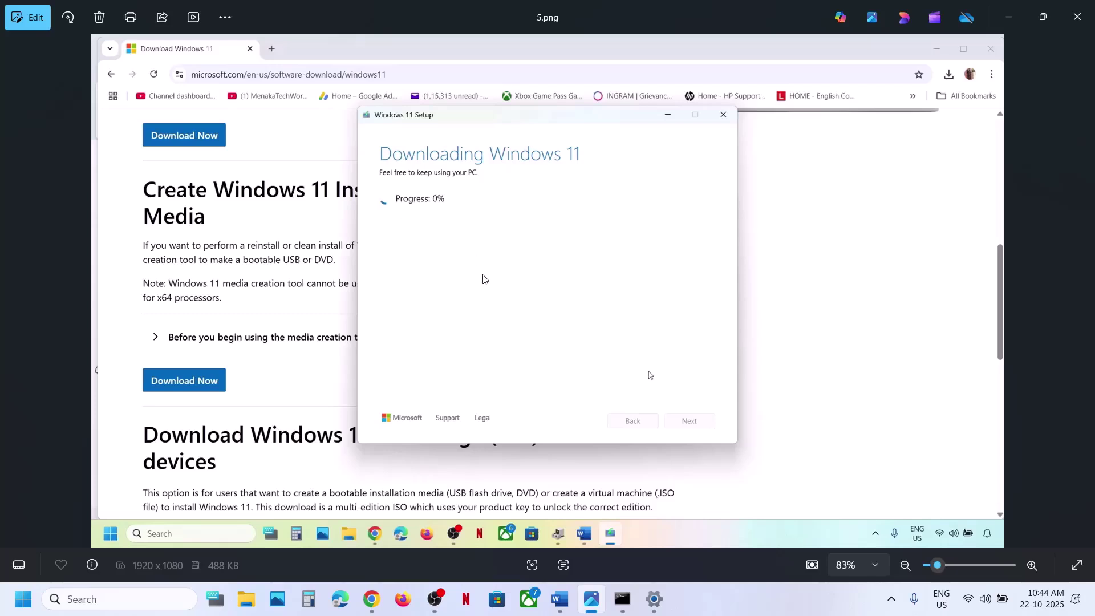
pyautogui.press('Right')
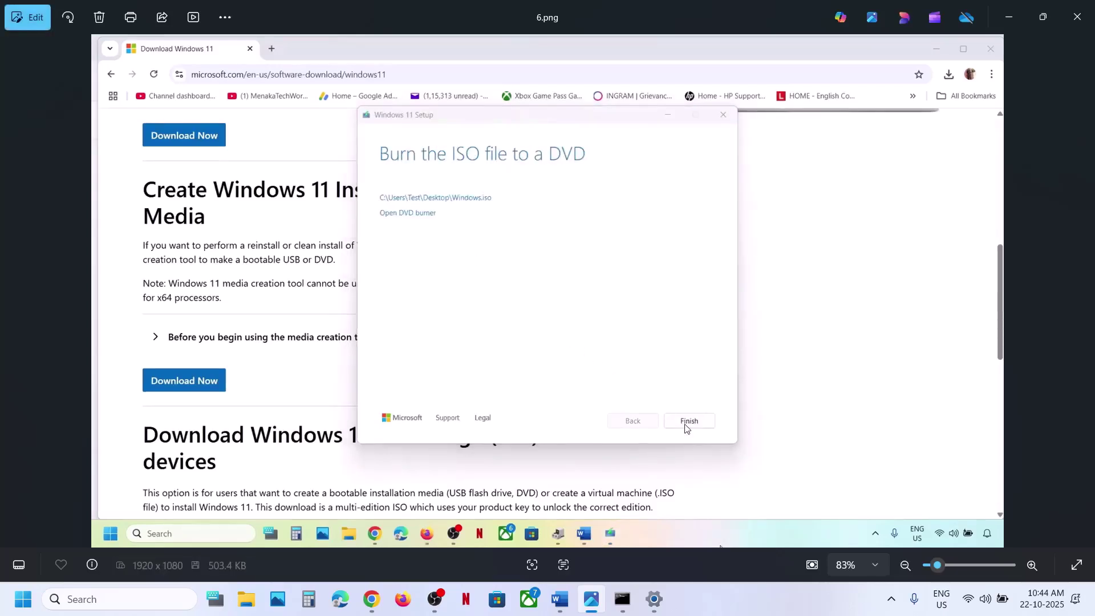
pyautogui.press('Right')
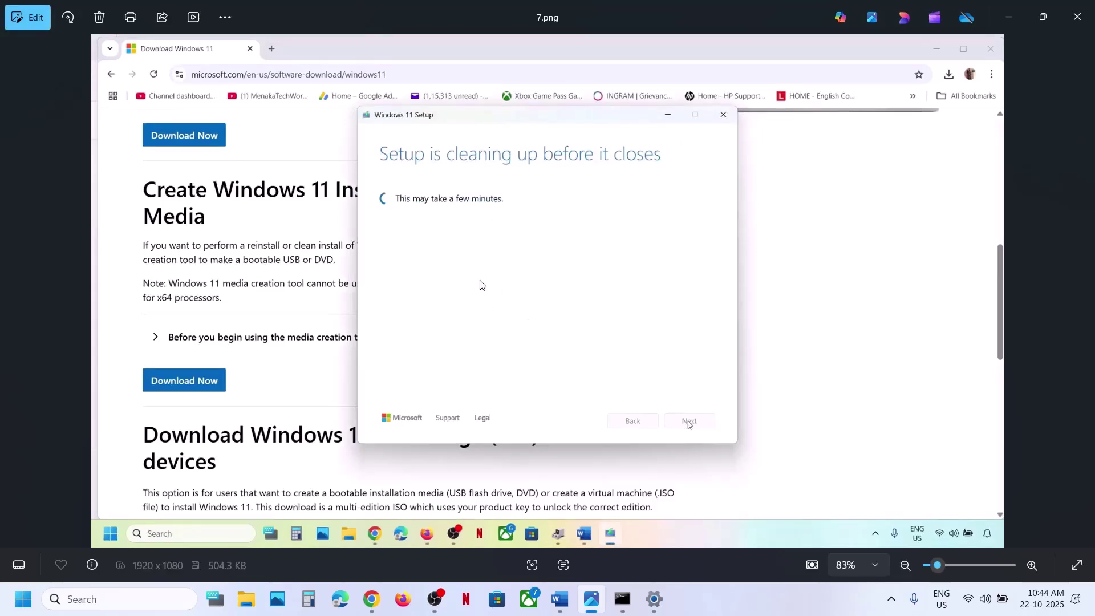
pyautogui.press('Right')
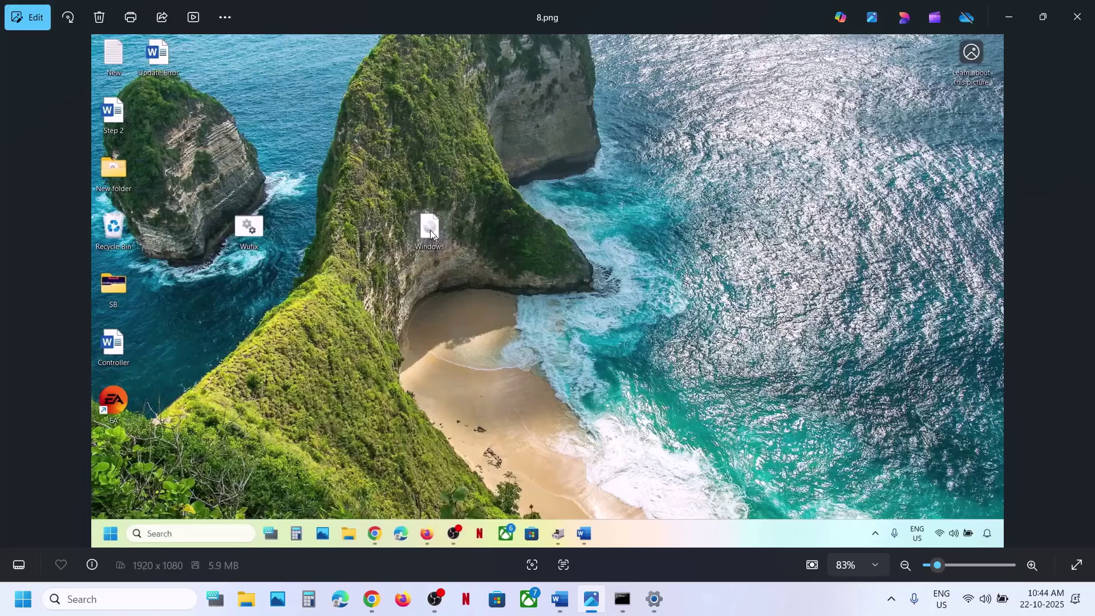
# View screenshots 9.png to 13.png, ending at Ready to install with personal files and apps kept
pyautogui.press('Right')
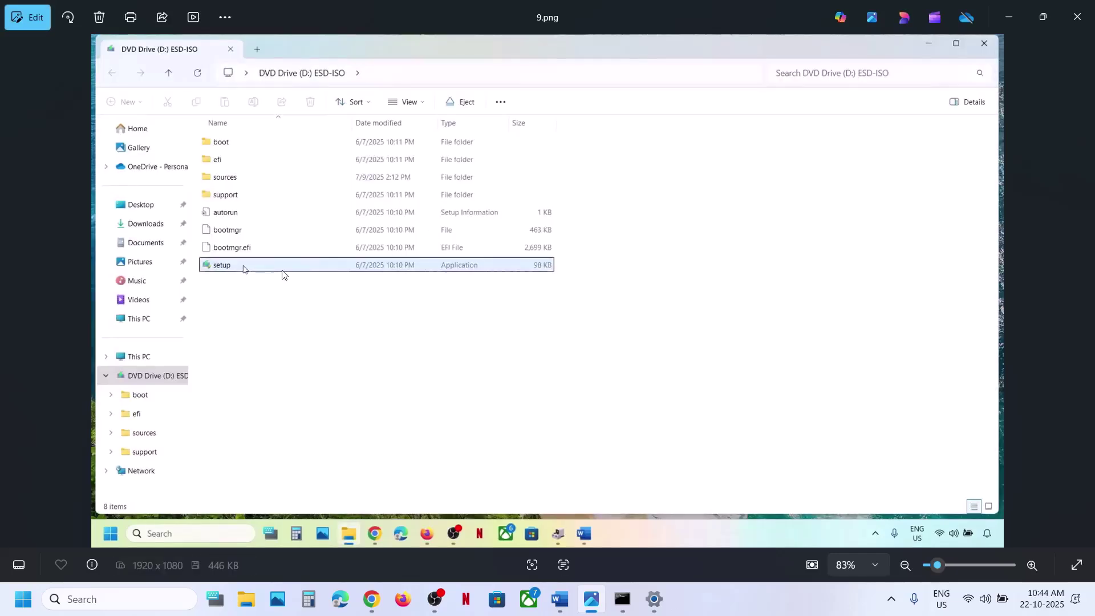
pyautogui.press('Right')
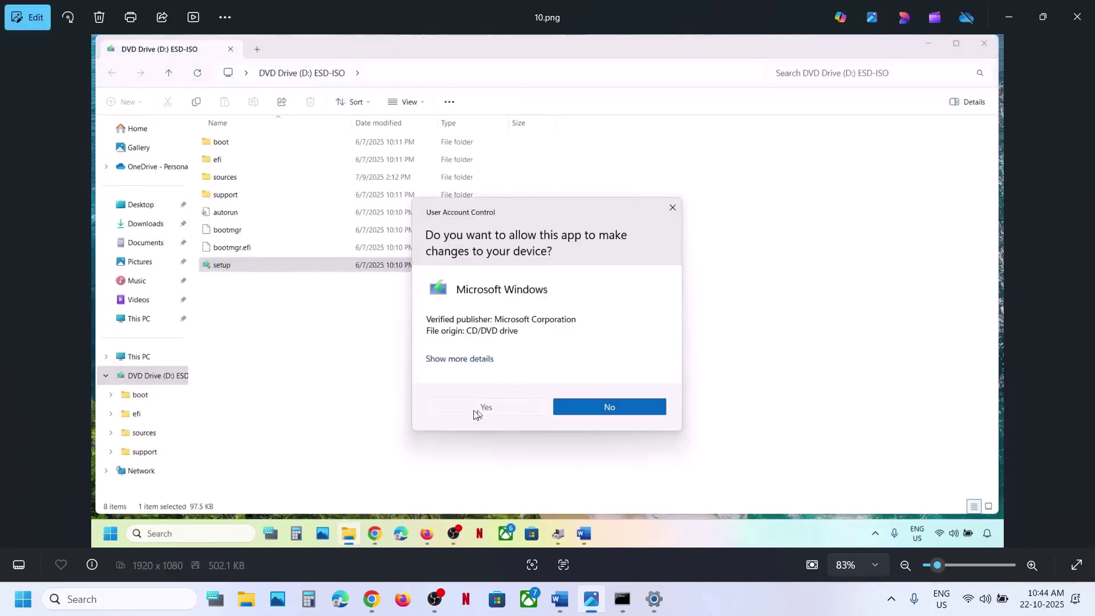
pyautogui.press('Right')
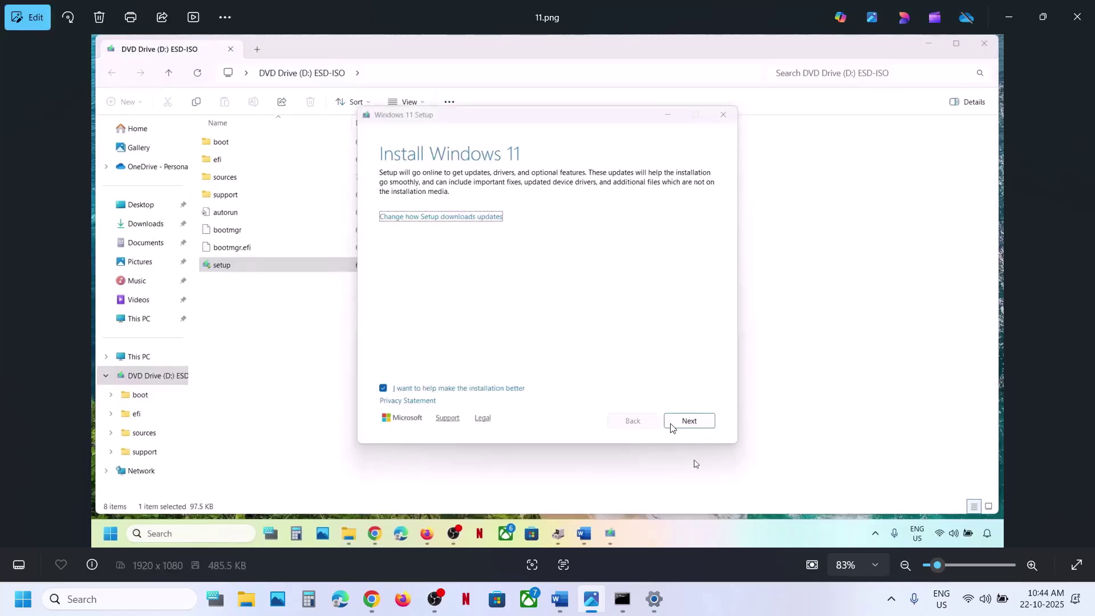
pyautogui.press('Right')
pyautogui.press('Right')
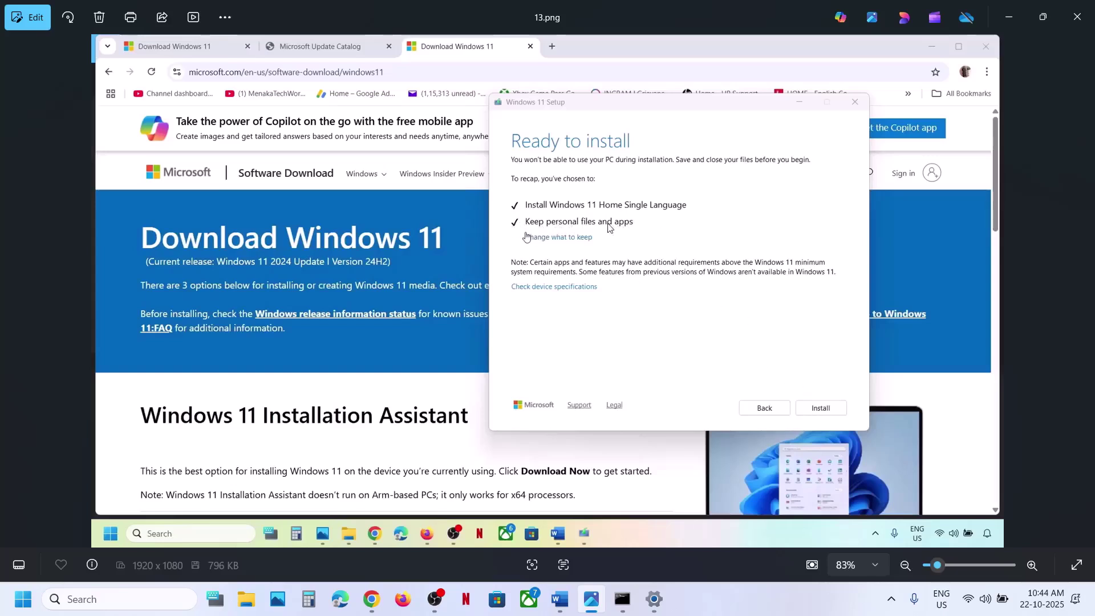
pyautogui.click(654, 599)
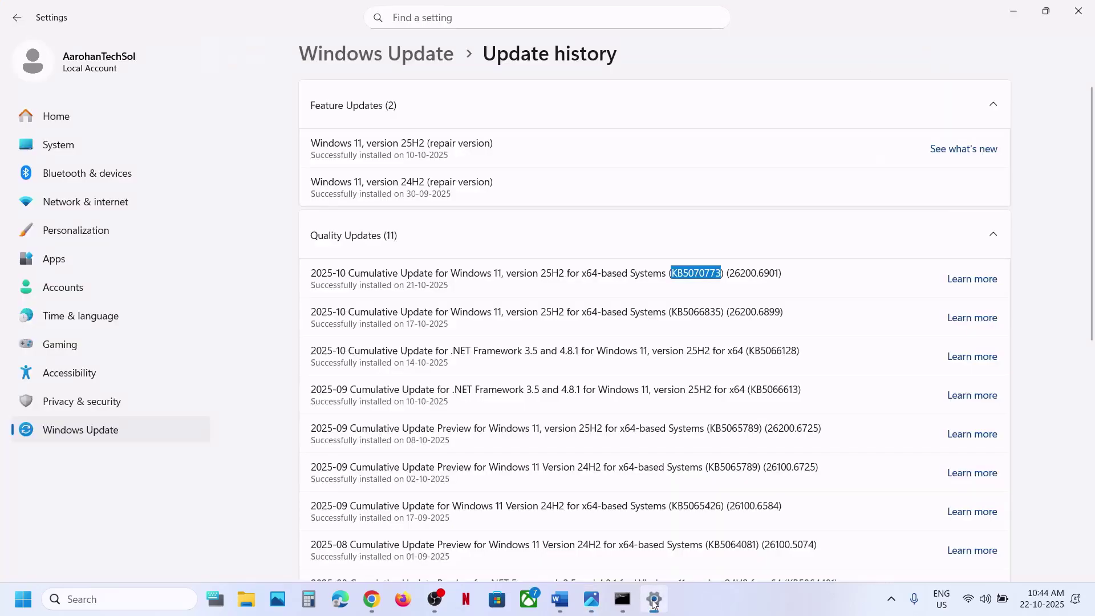
pyautogui.click(639, 277)
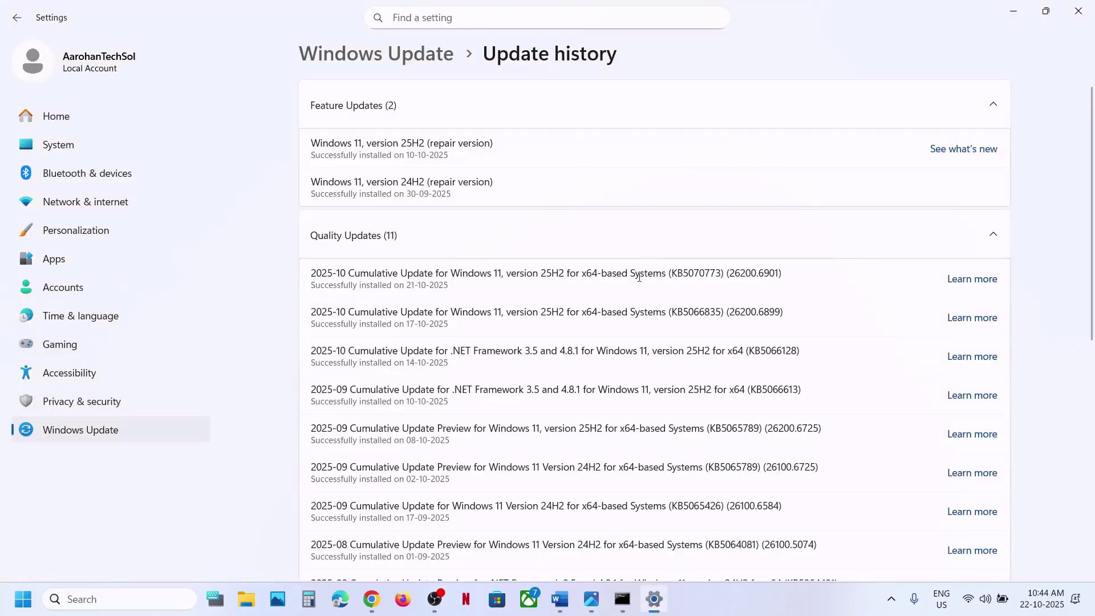
pyautogui.doubleClick(708, 272)
pyautogui.click(560, 599)
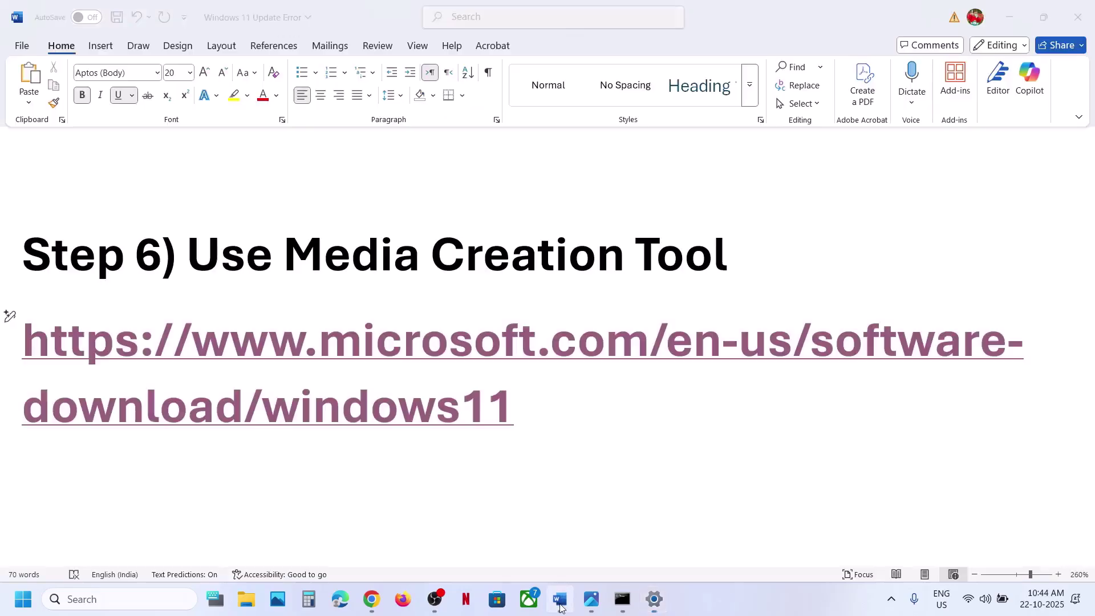
pyautogui.hotkey('ctrl', 'Home')
pyautogui.moveTo(361, 237); pyautogui.dragTo(802, 233)
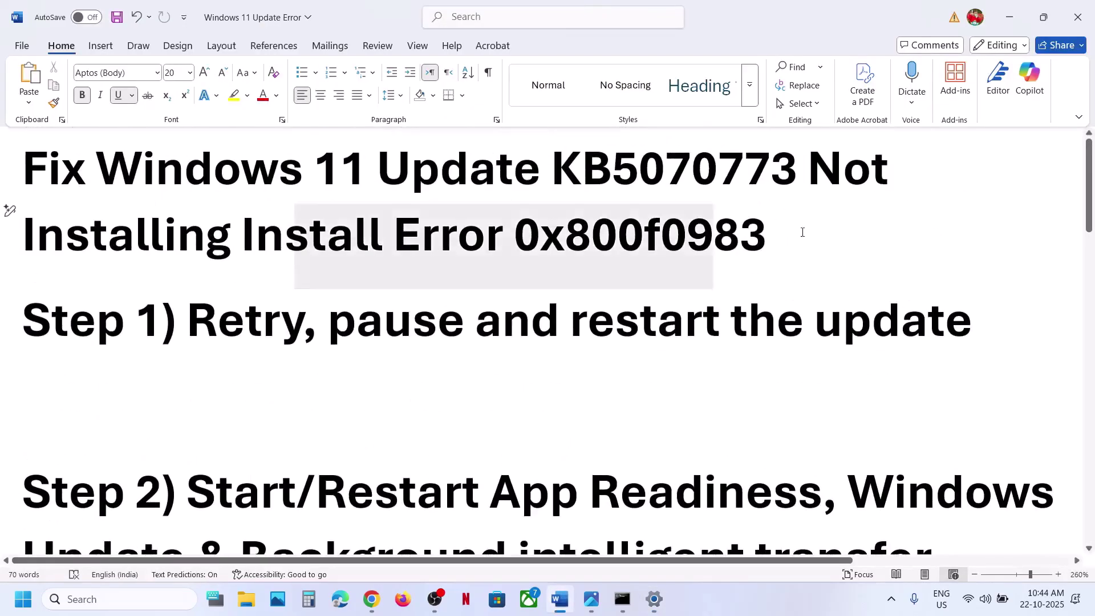
pyautogui.click(1018, 20)
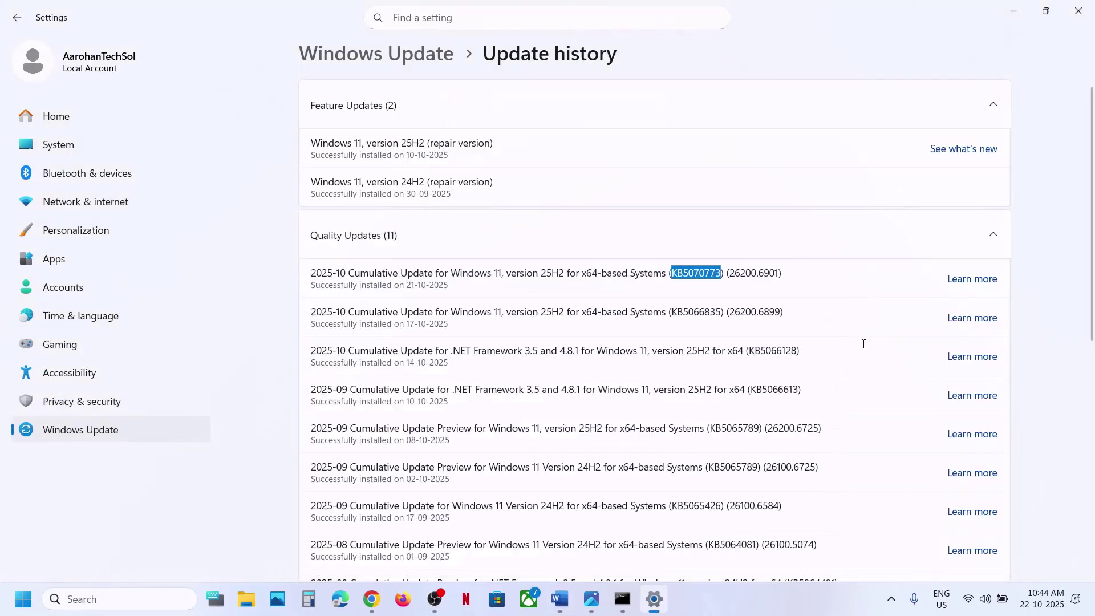